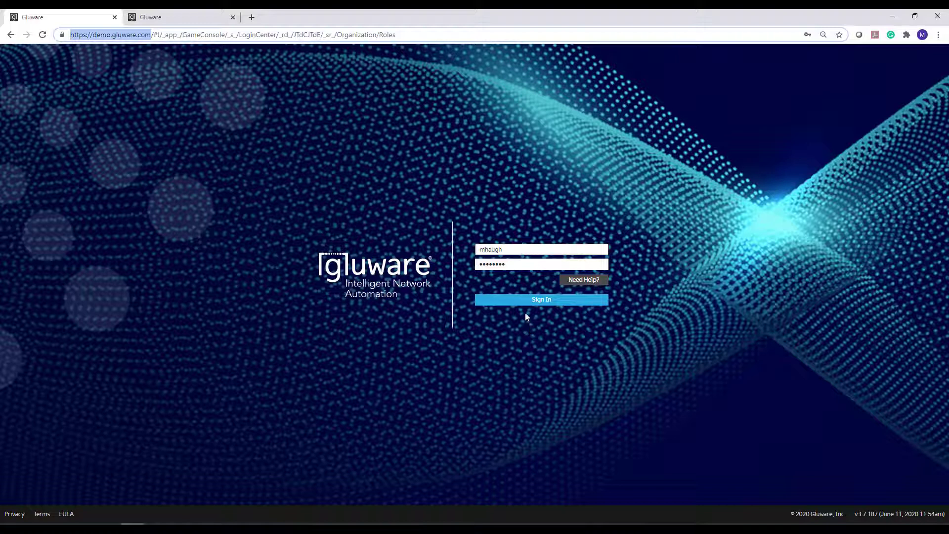
Sign in with the prefilled credentials and choose Test-Drive-POD-2 as the organization.
left_click(521, 304)
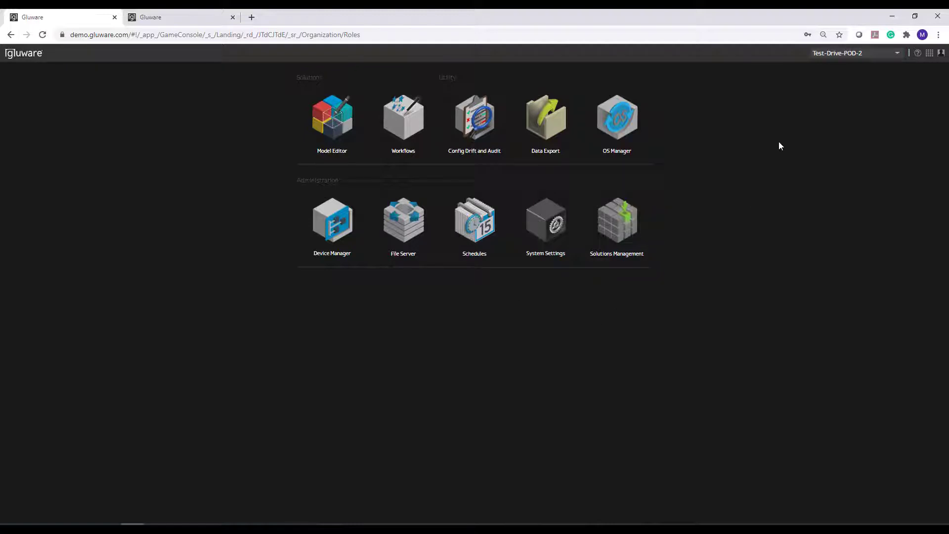
left_click(897, 54)
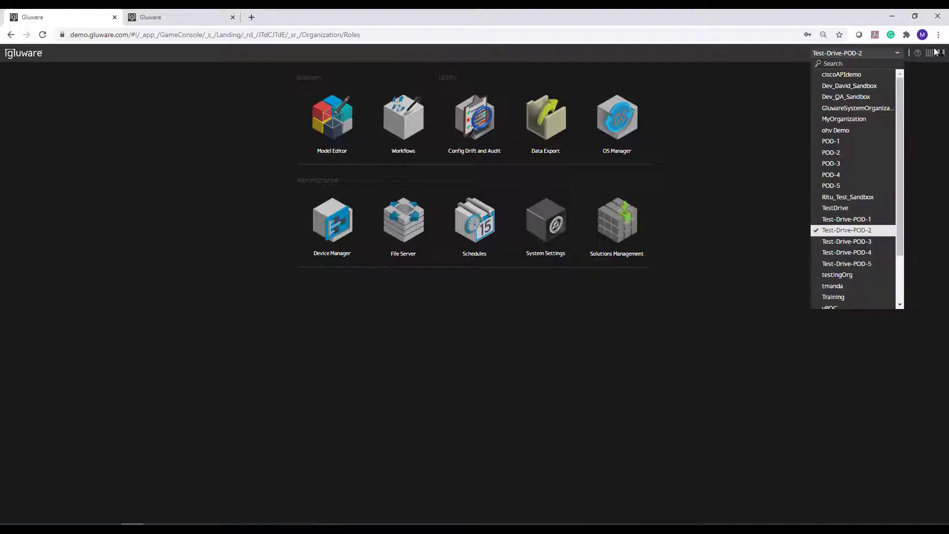
left_click(838, 231)
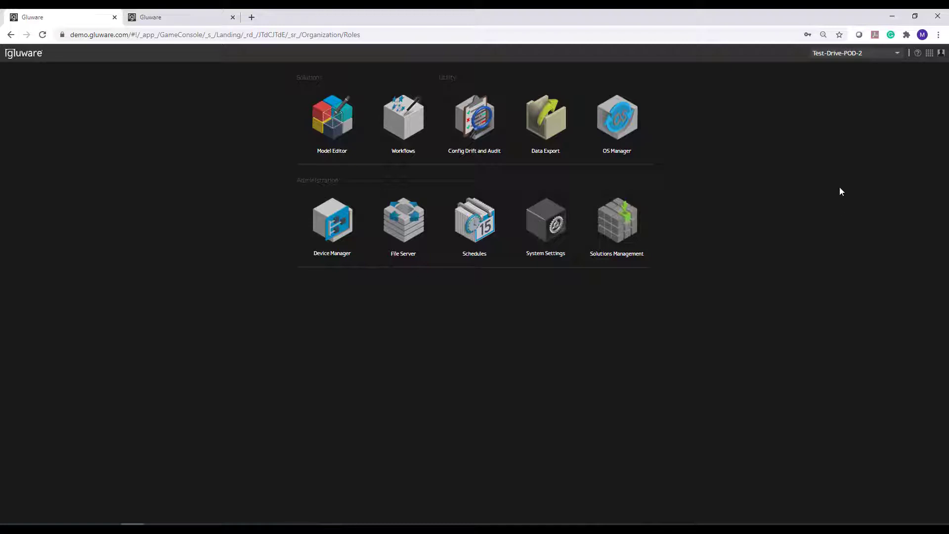
left_click(941, 53)
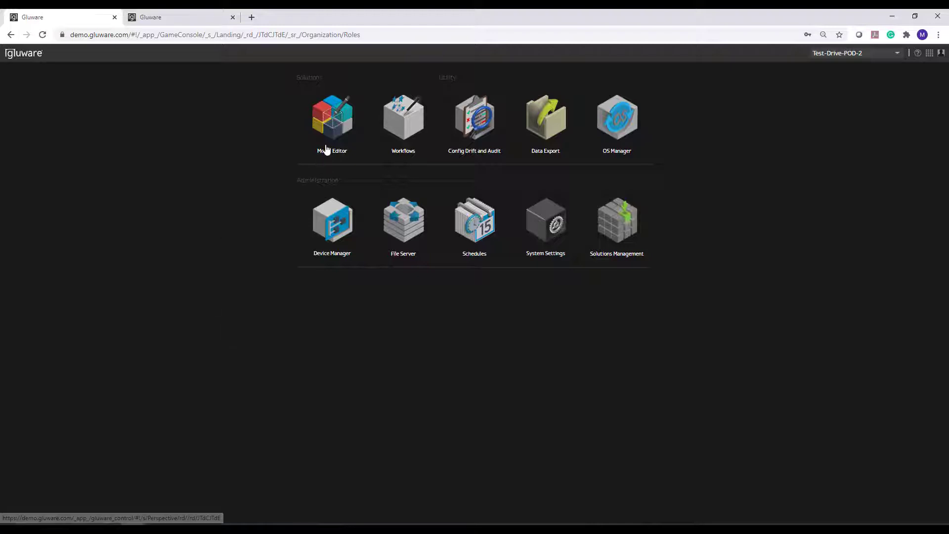
Open the Model Editor and close the Node Instance Map and the Instance configuration of POD-2-VSRX.
left_click(334, 129)
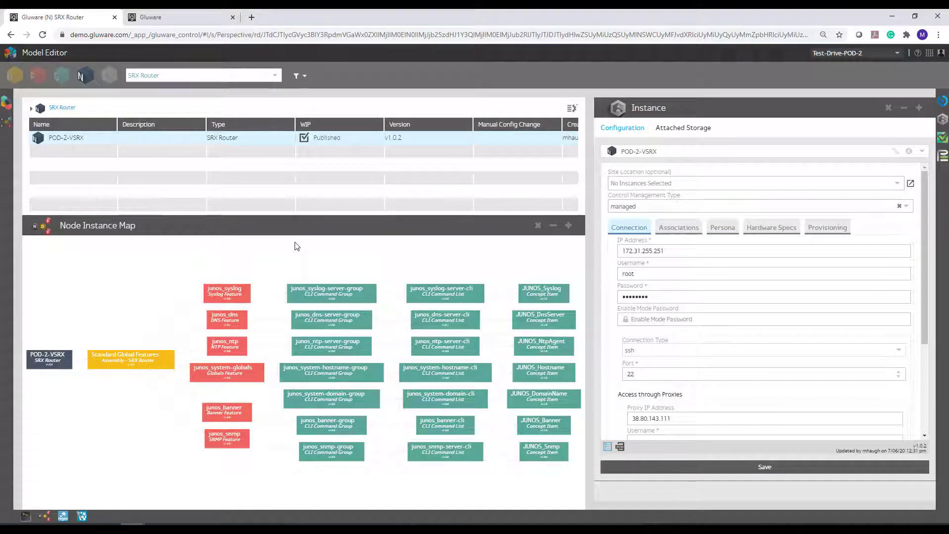
left_click(537, 227)
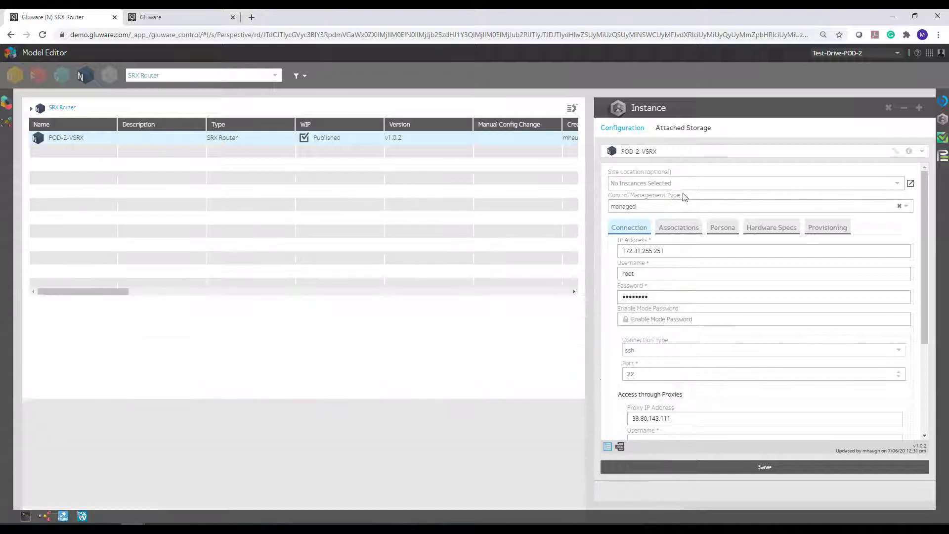
left_click(889, 108)
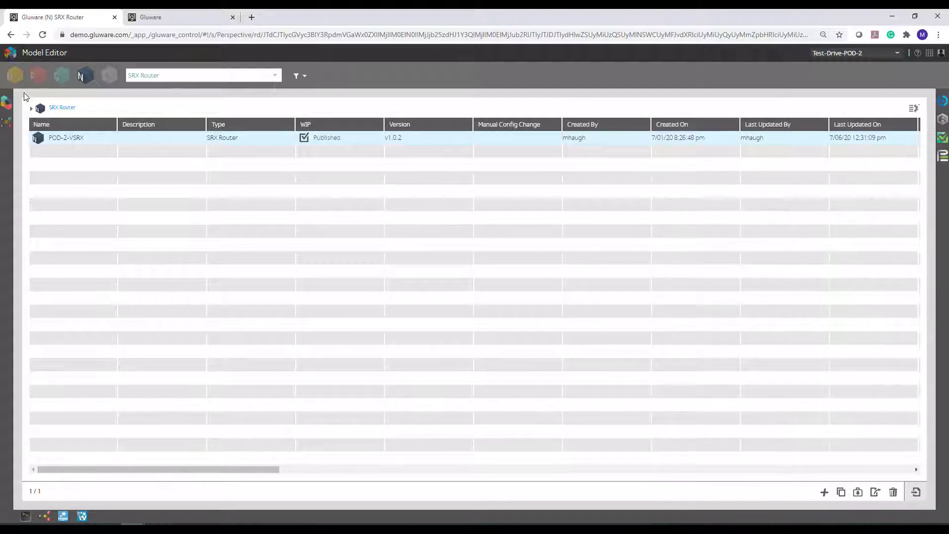
List the nodes of all types, view the SRX Router assemblies under Domains, and return to the nodes.
left_click(145, 77)
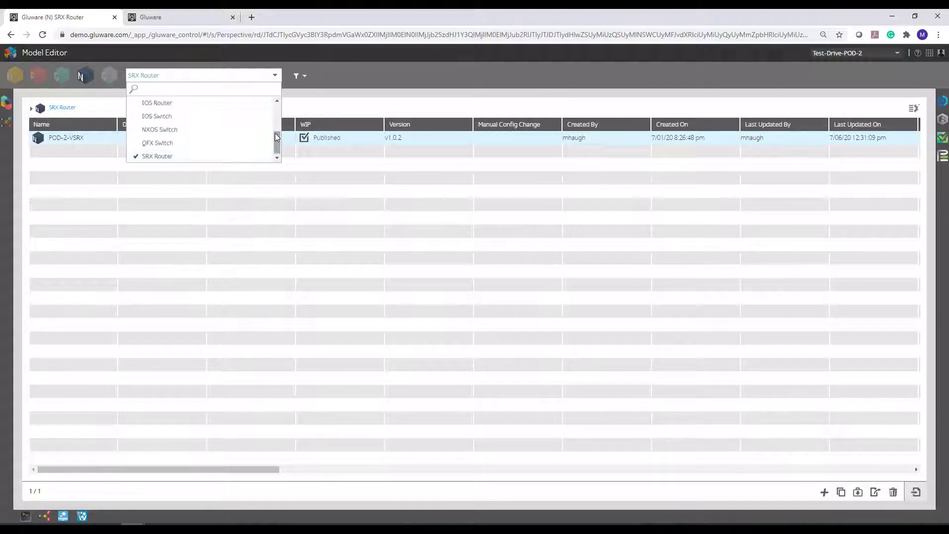
scroll(272, 104, "up", 3)
left_click(202, 104)
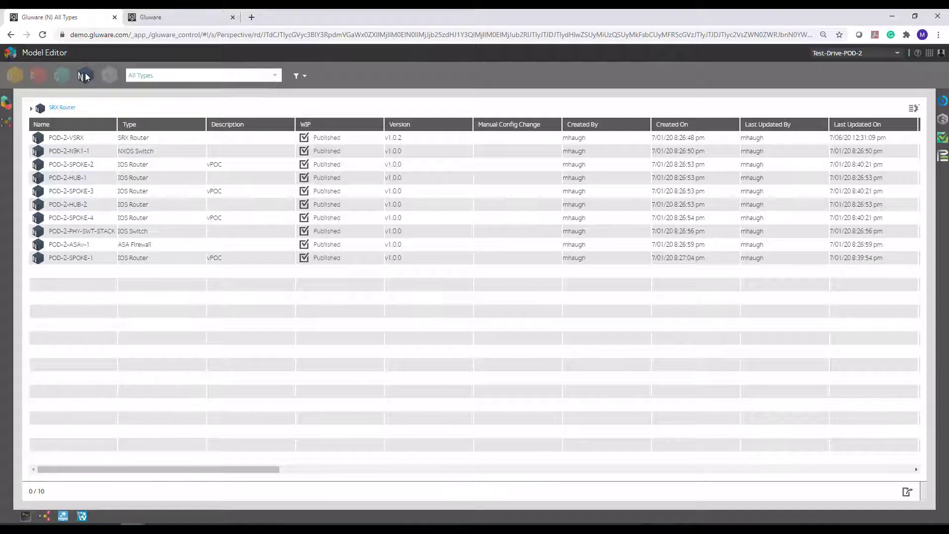
left_click(15, 77)
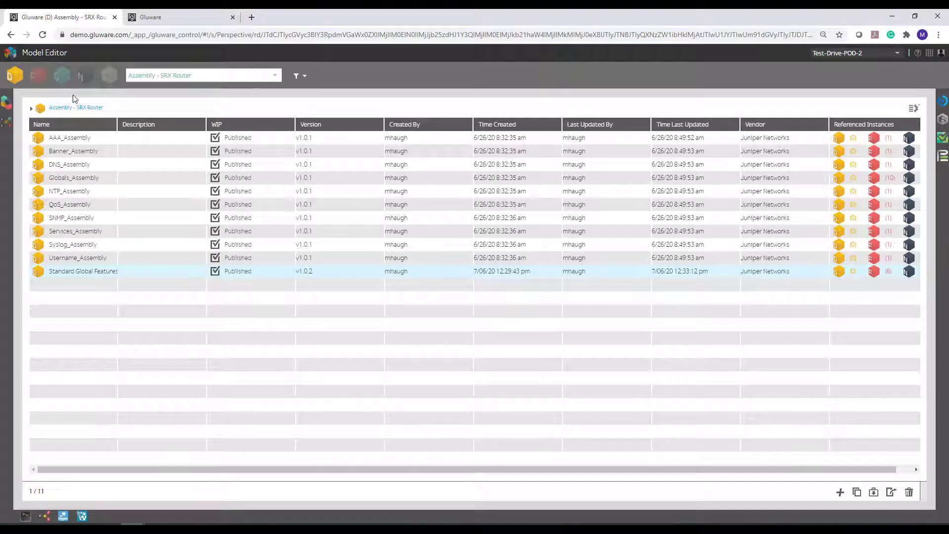
left_click(84, 79)
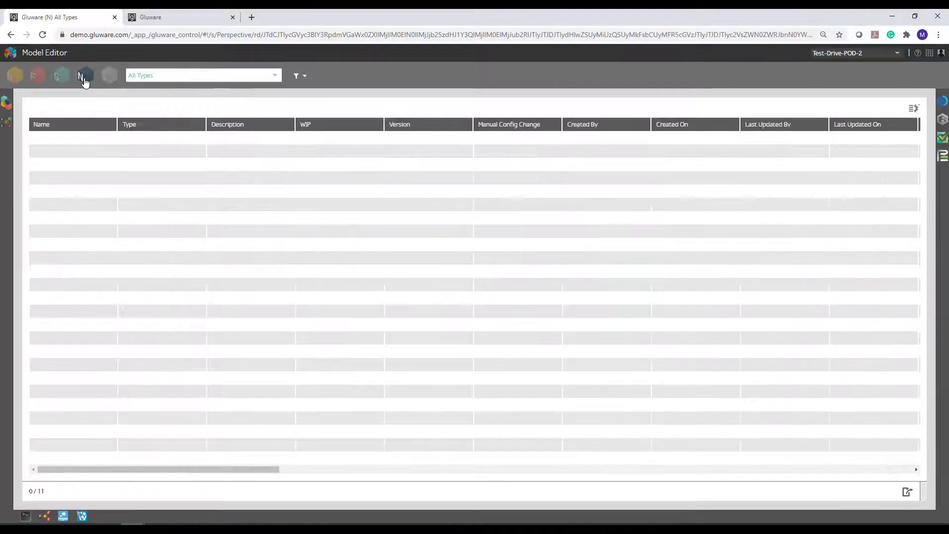
Limit the node list to the SRX Router type.
left_click(275, 77)
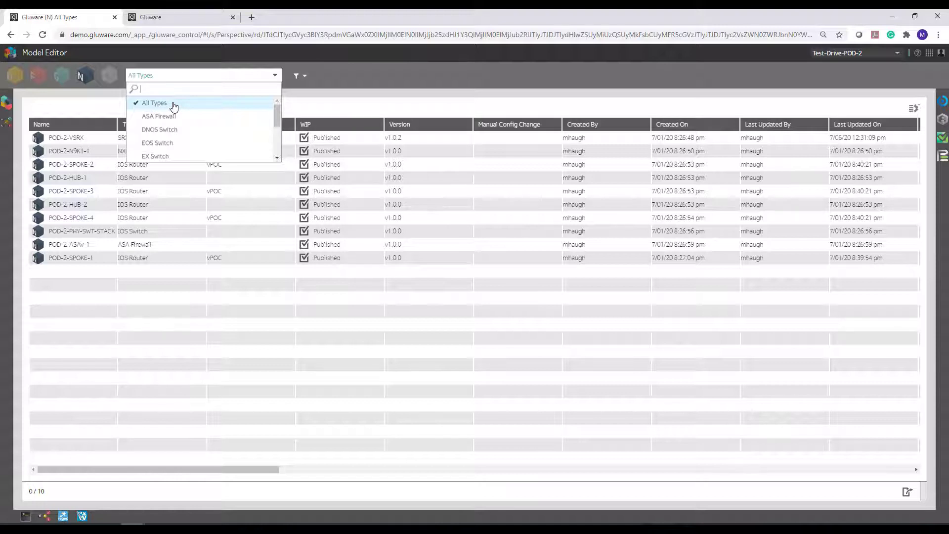
left_click_drag(277, 117, 277, 148)
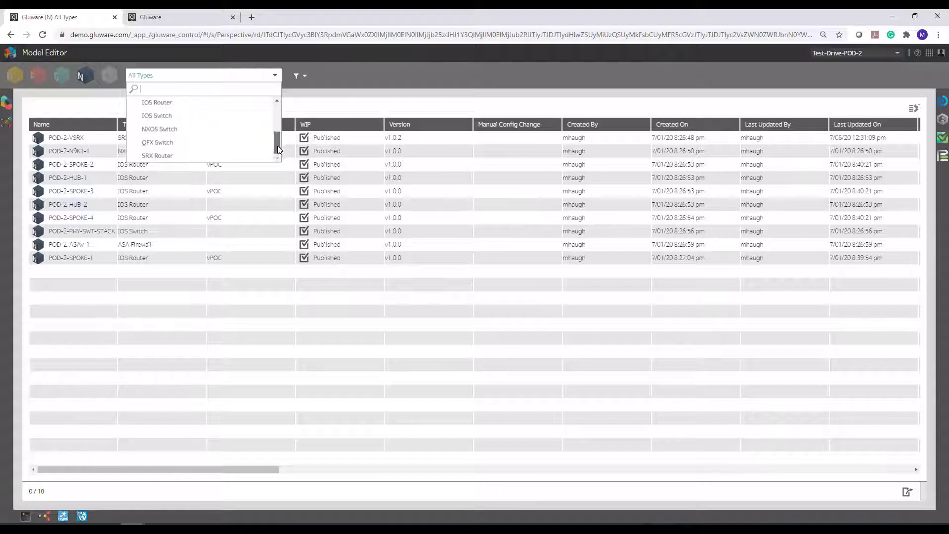
left_click(158, 159)
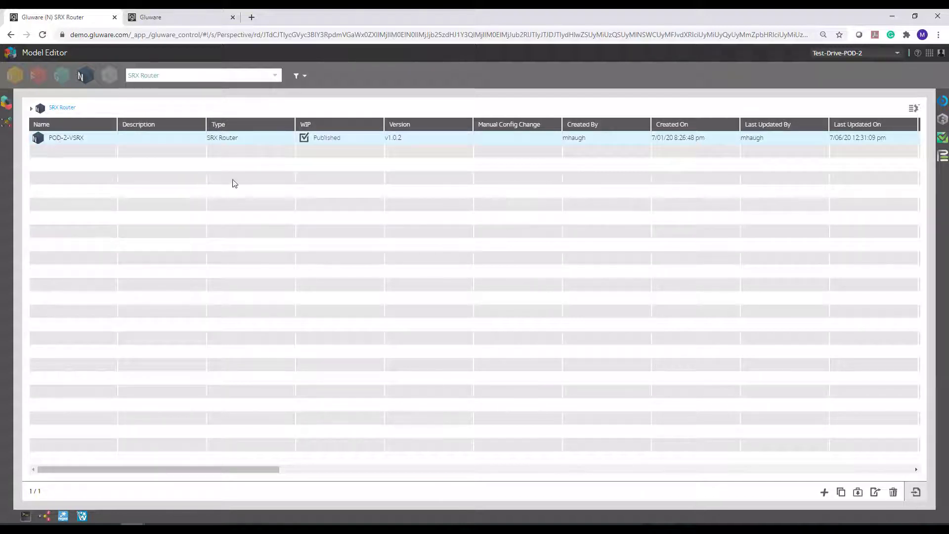
Examine the text filter and the rule-based filter builder for the node list, closing both without applying a filter.
left_click(295, 76)
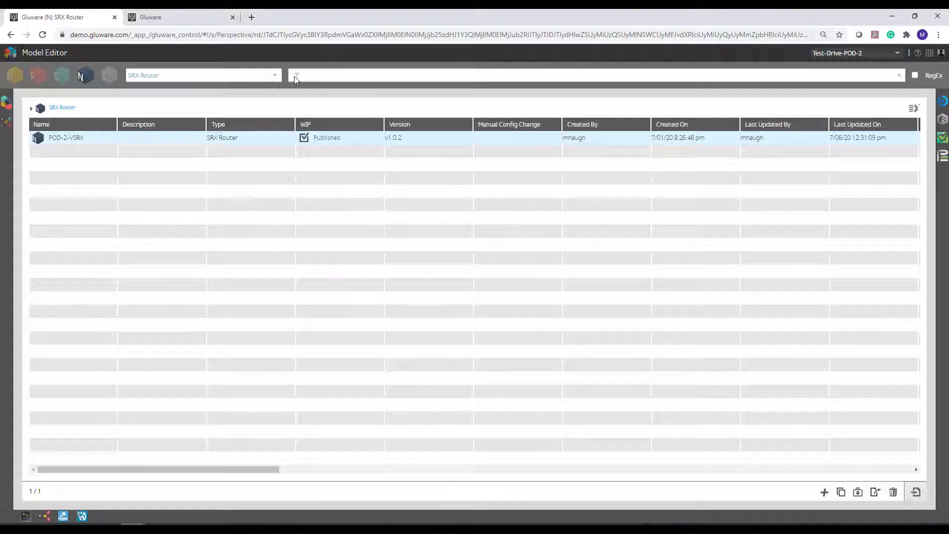
left_click(295, 86)
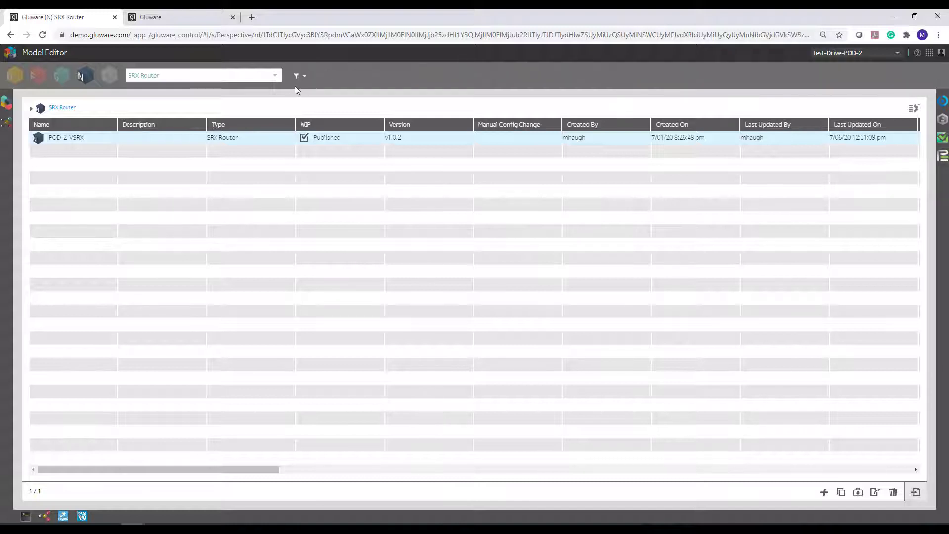
left_click(306, 77)
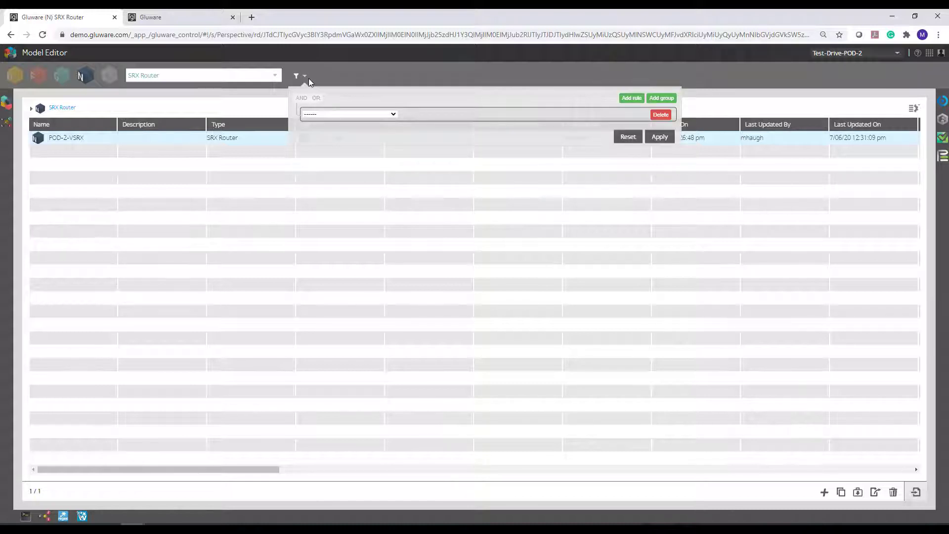
left_click(267, 102)
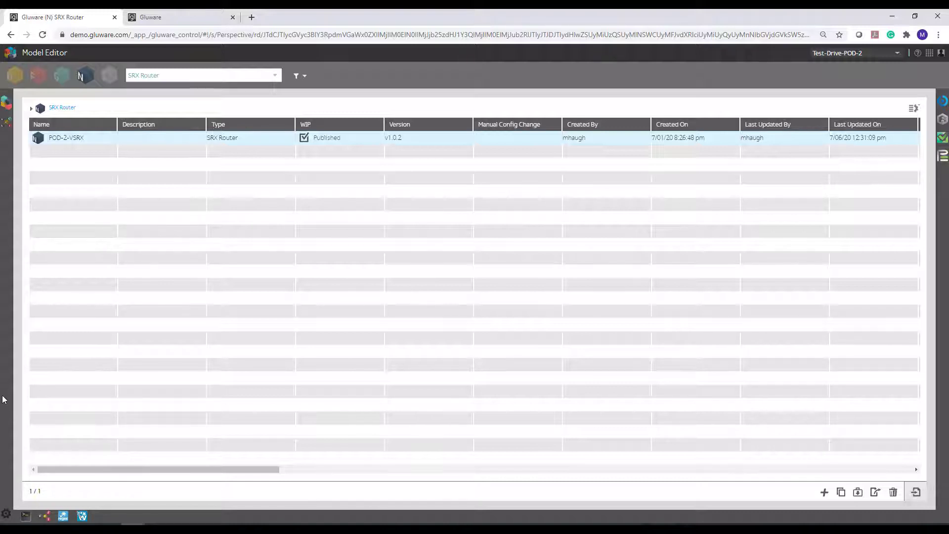
Enlarge the browser page zoom to 150% and restore it to 90%.
left_click(7, 515)
left_click_drag(808, 38, 821, 39)
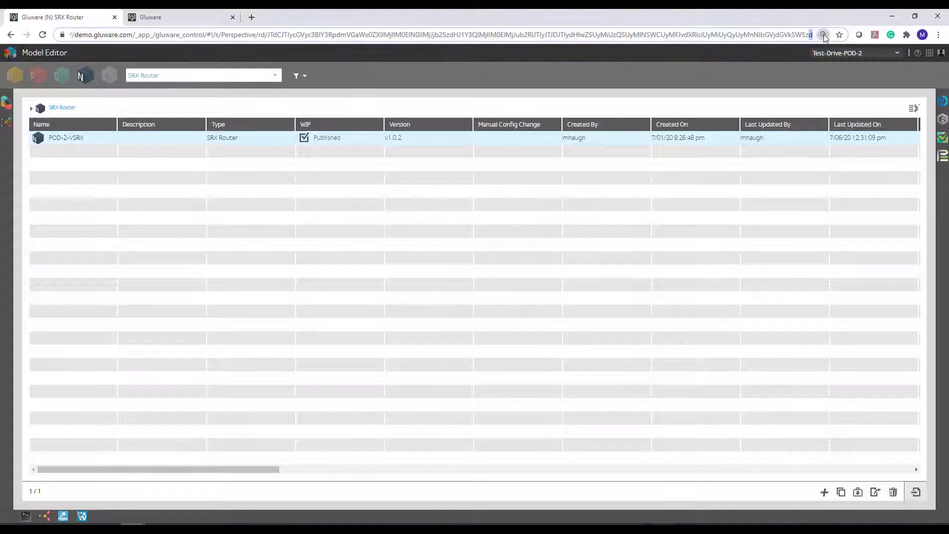
left_click(822, 36)
left_click(796, 53)
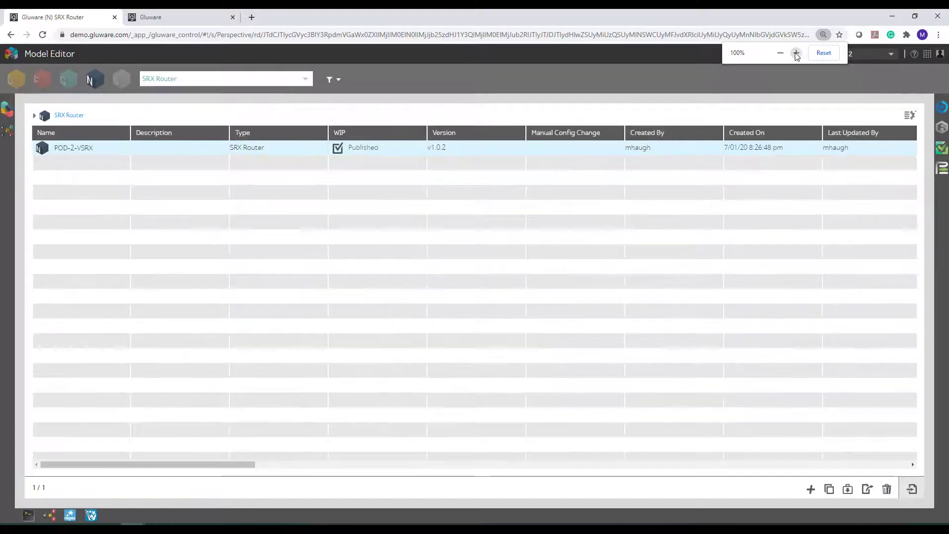
left_click(796, 53)
left_click(796, 53)
left_click(797, 53)
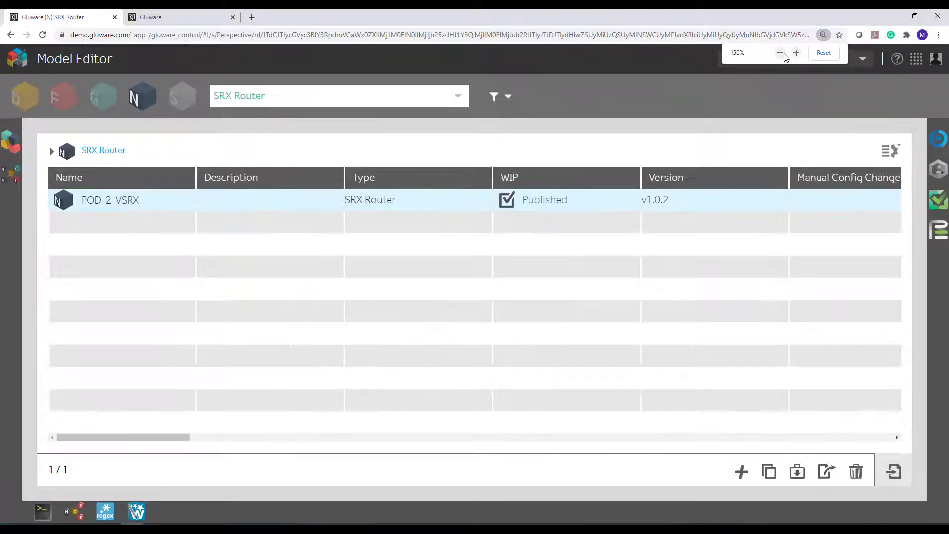
left_click(780, 53)
left_click(781, 53)
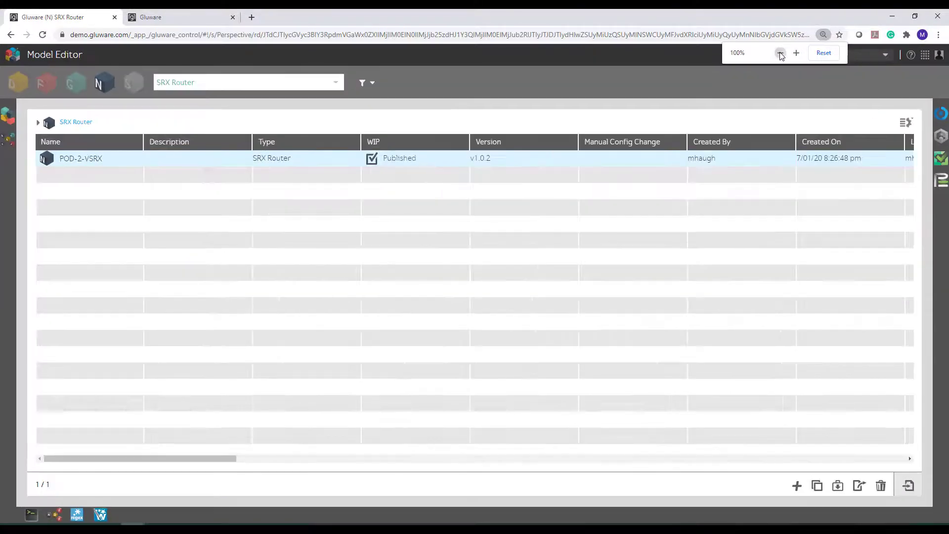
left_click(780, 53)
left_click(781, 52)
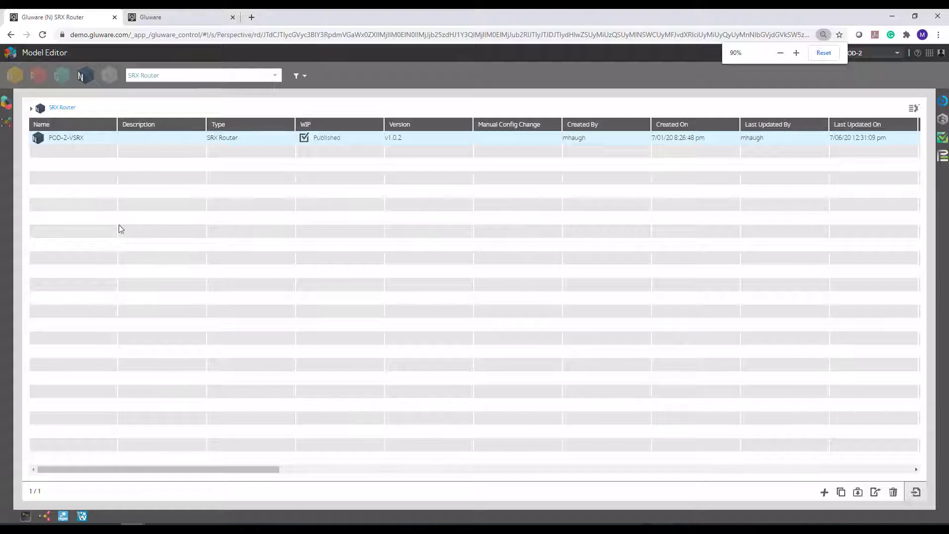
Show the Features instances and review the available feature types in Controls.
left_click(37, 75)
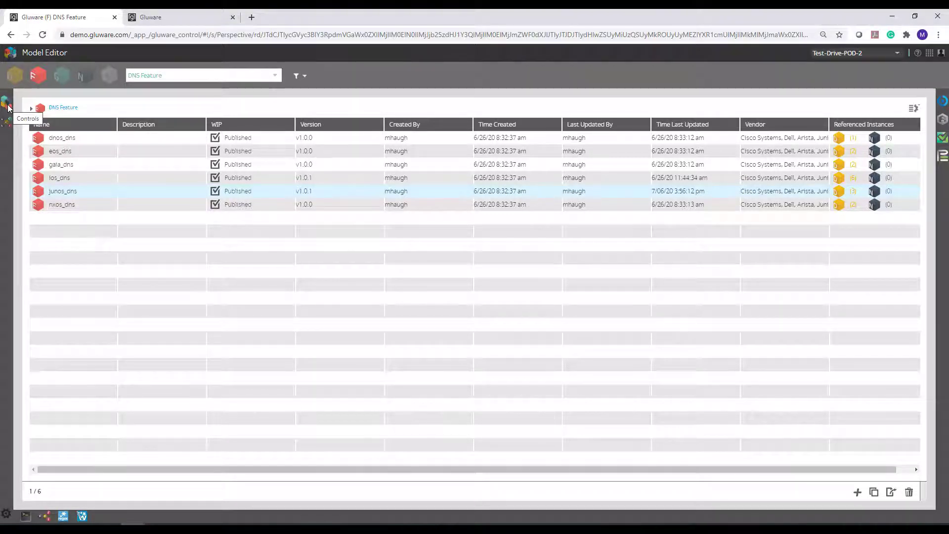
left_click(7, 104)
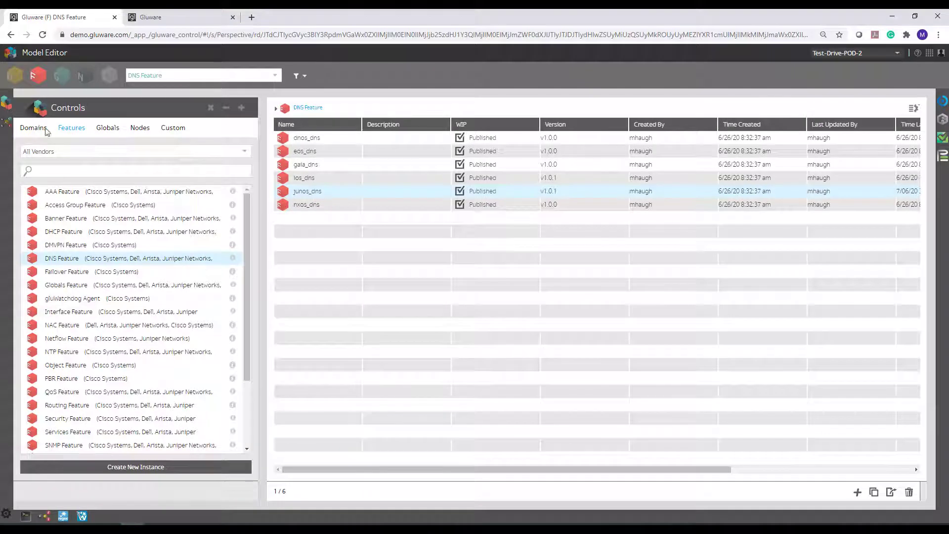
scroll(72, 322, "down", 1)
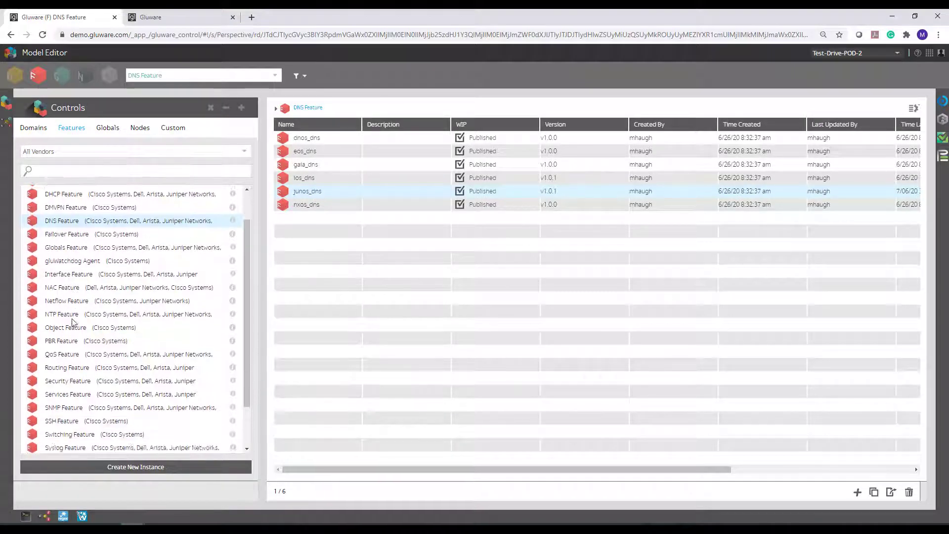
scroll(72, 321, "up", 1)
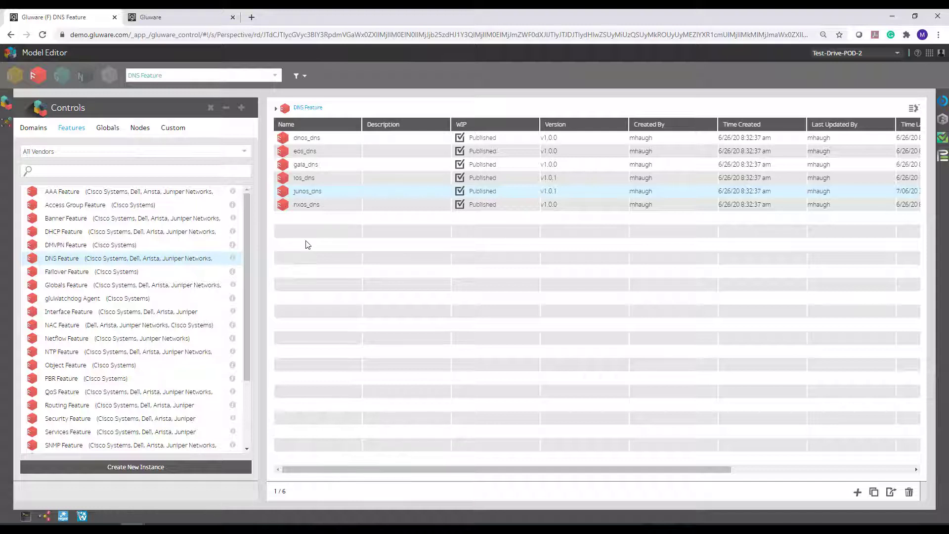
Review the control types under Globals, Domains and Nodes, ending on the SRX Router nodes with Controls closed.
left_click(60, 78)
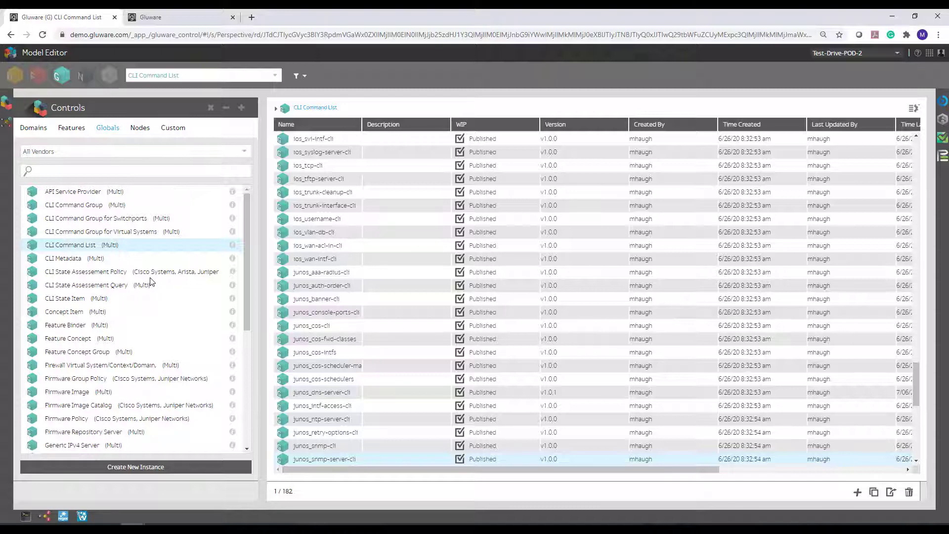
left_click(14, 76)
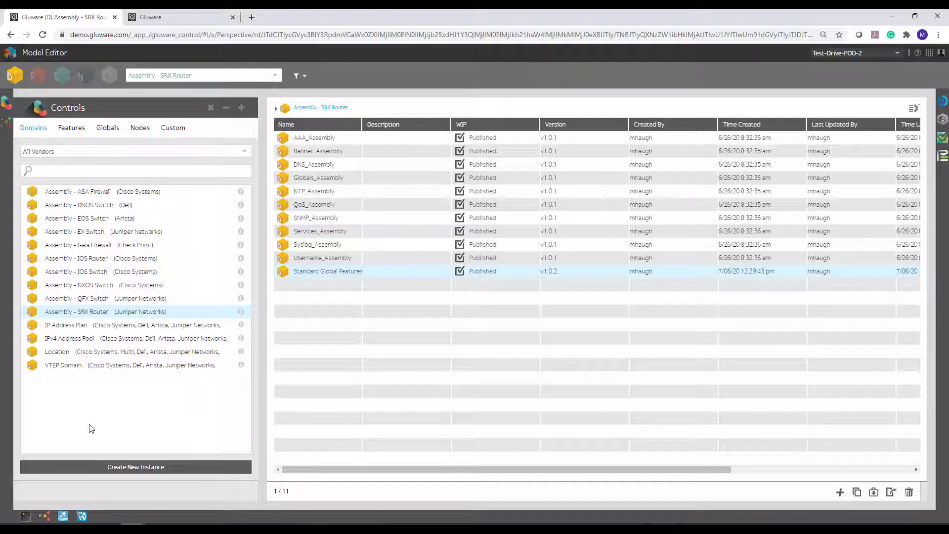
left_click(81, 75)
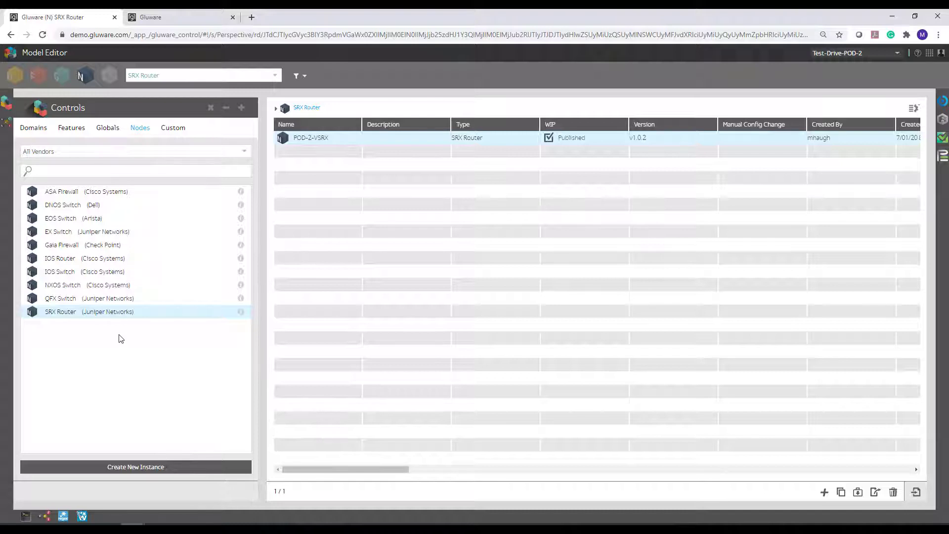
left_click(210, 107)
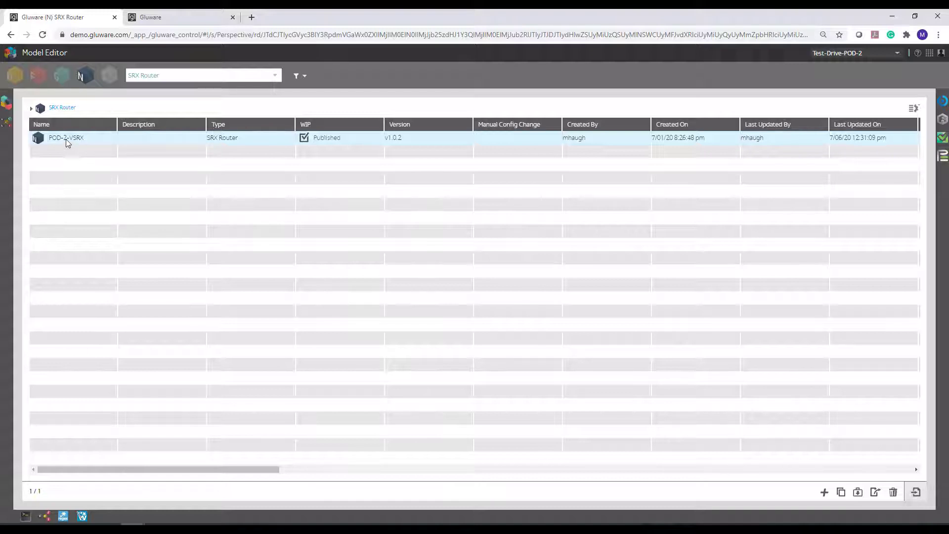
Show the Node Instance Map for POD-2-VSRX below the node list and adjust the height split between them.
left_click(47, 518)
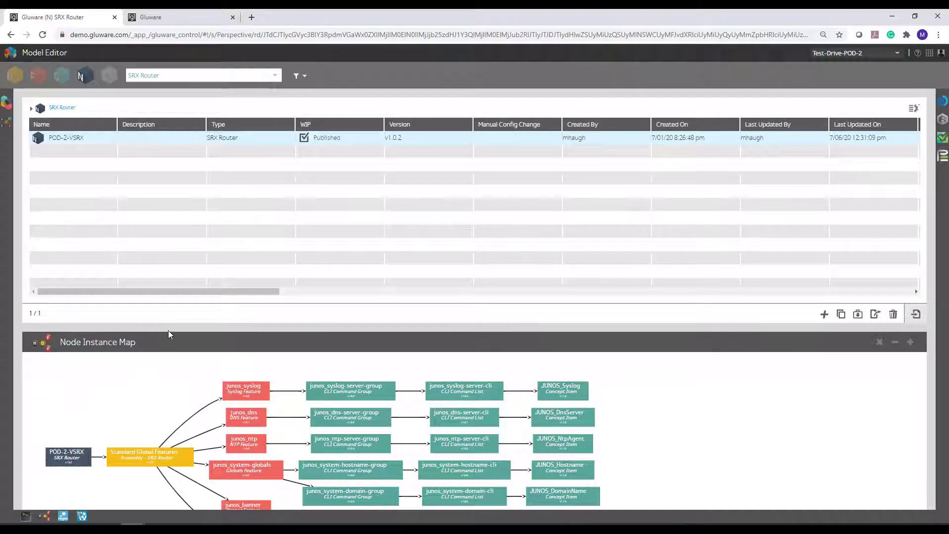
left_click_drag(167, 324, 165, 260)
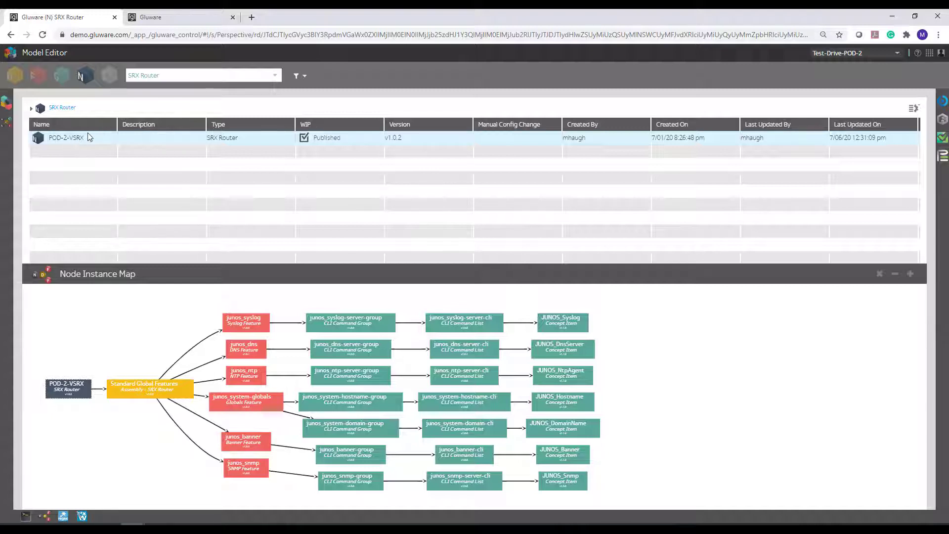
left_click_drag(135, 262, 139, 352)
left_click_drag(155, 312, 79, 341)
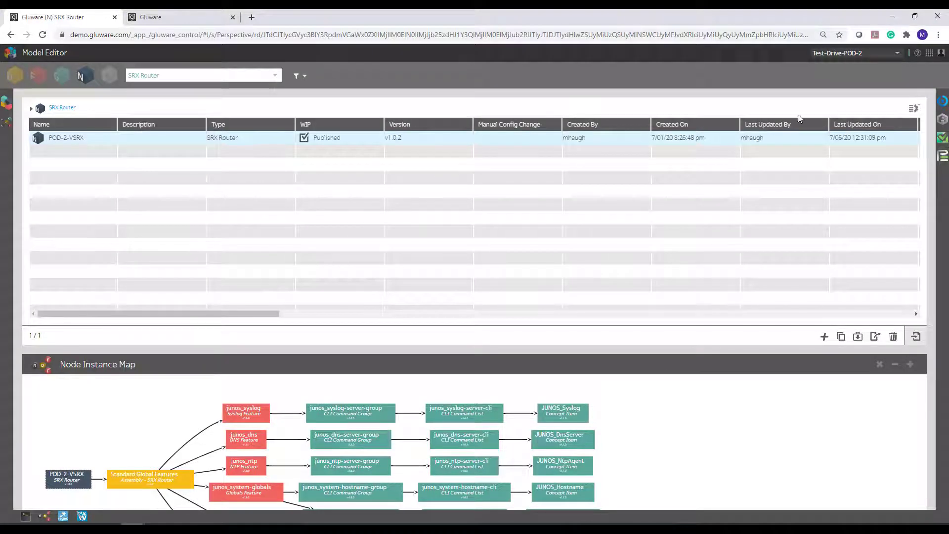
Show the Assembly Policy column and hide the Description column in the SRX Router node list.
left_click(914, 109)
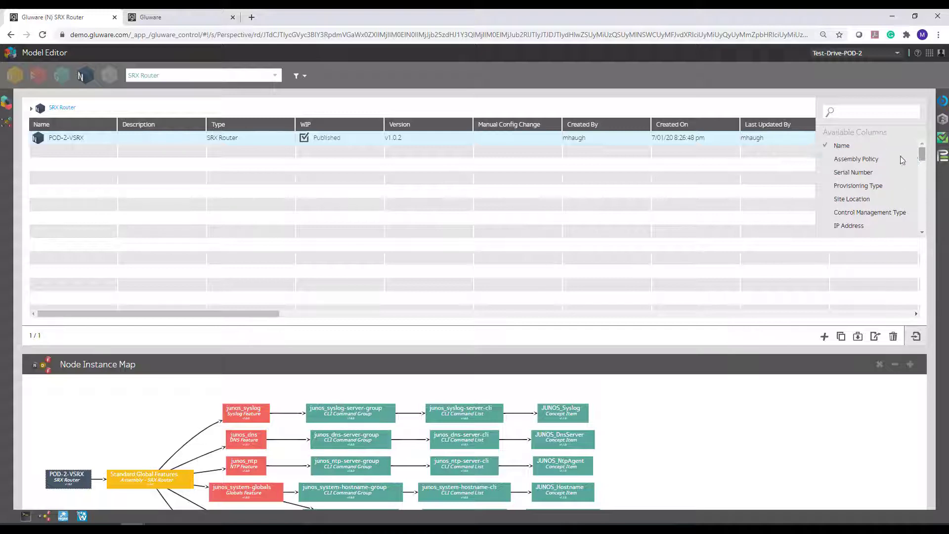
left_click(862, 160)
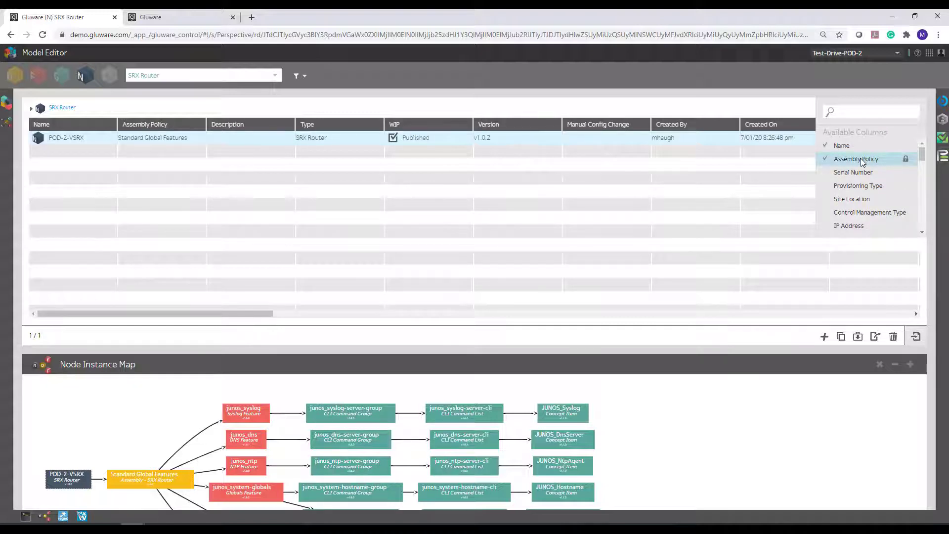
scroll(871, 189, "down", 5)
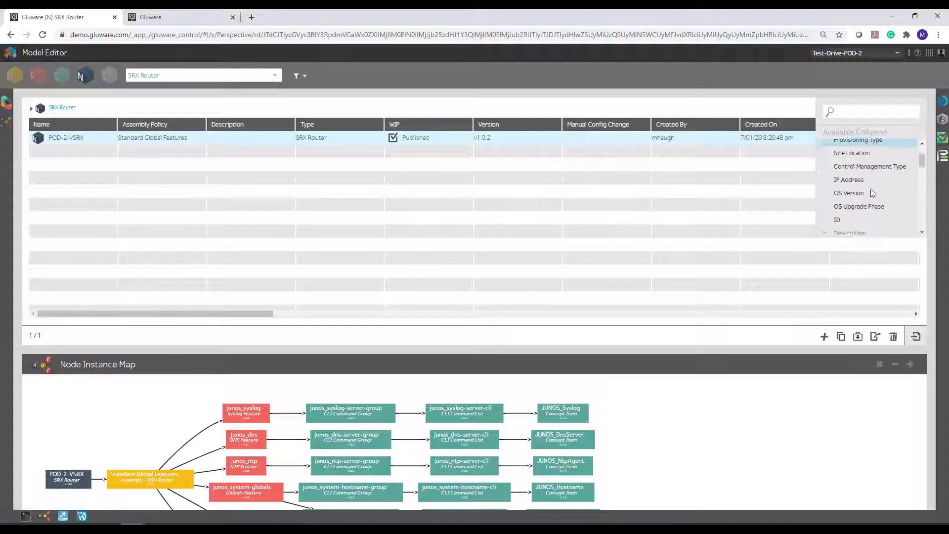
scroll(871, 189, "up", 2)
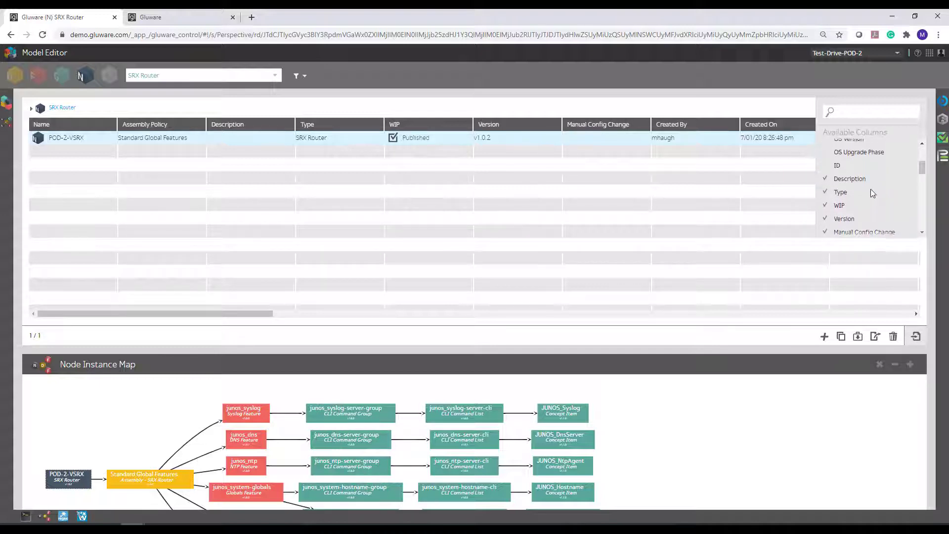
left_click(849, 182)
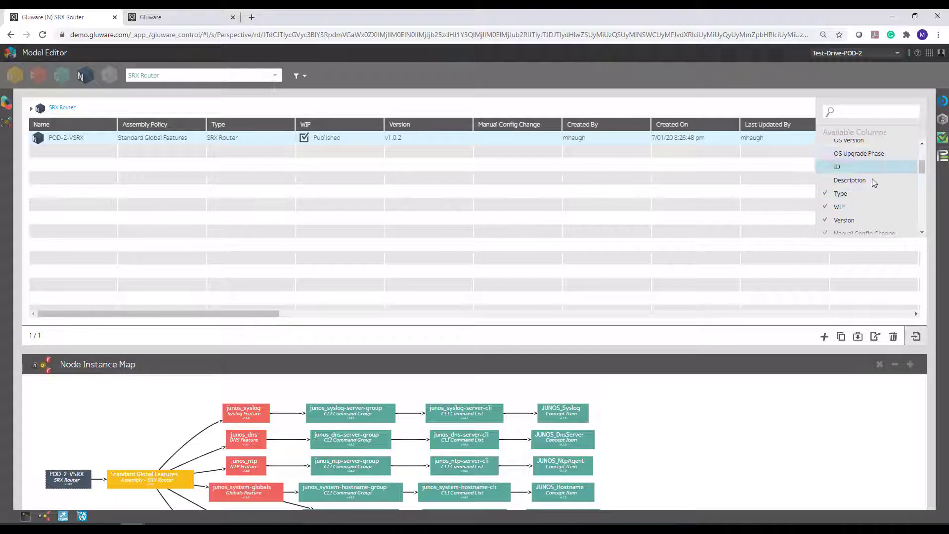
left_click(350, 213)
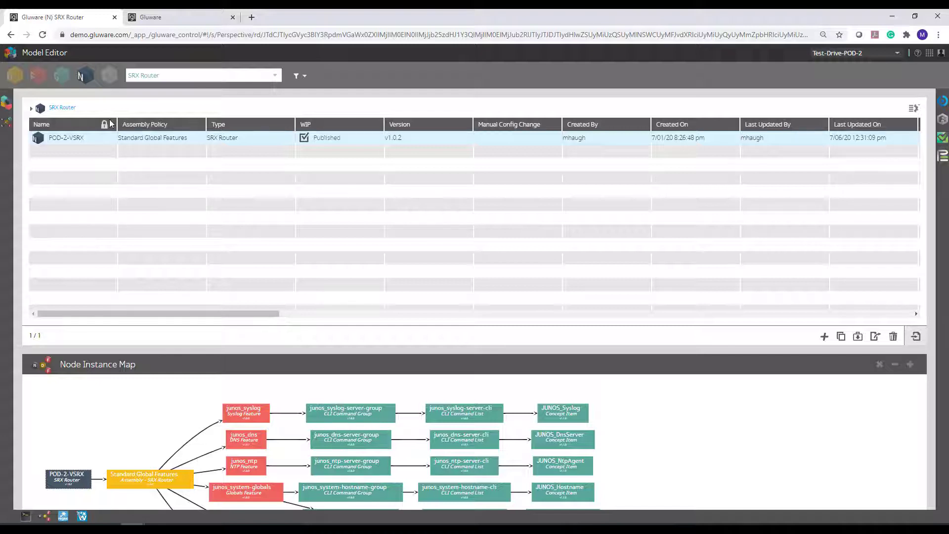
Narrow the Name column, enlarge the Node Instance Map area and shift the map slightly upward.
left_click_drag(117, 126, 105, 126)
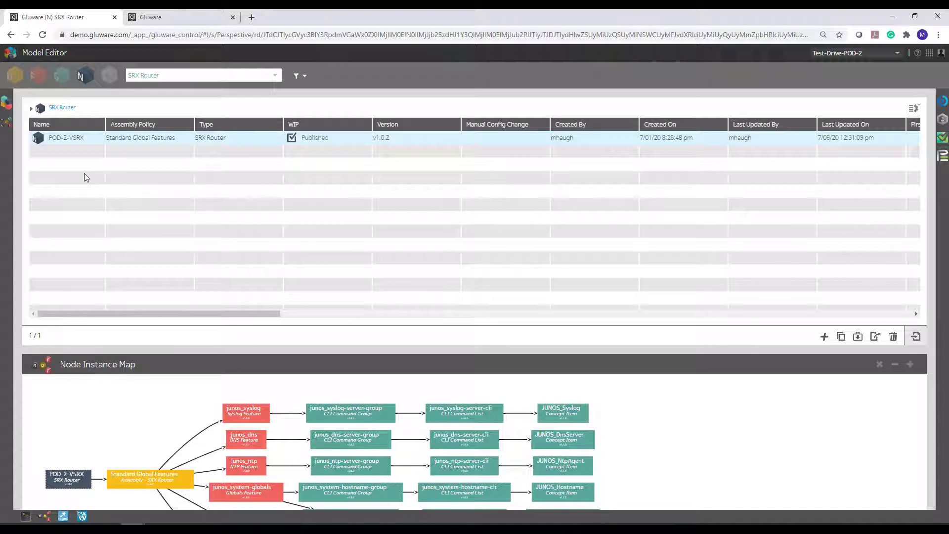
left_click_drag(302, 346, 292, 271)
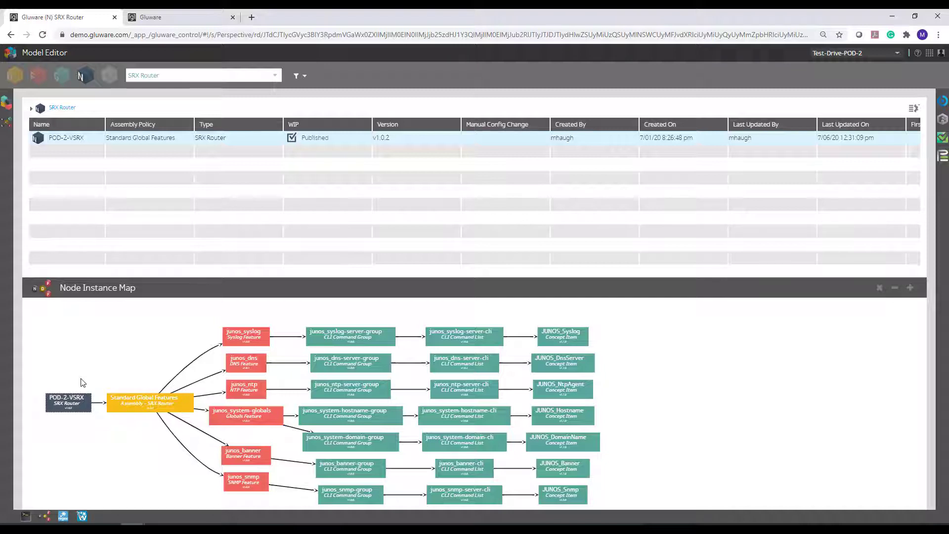
left_click_drag(82, 382, 82, 376)
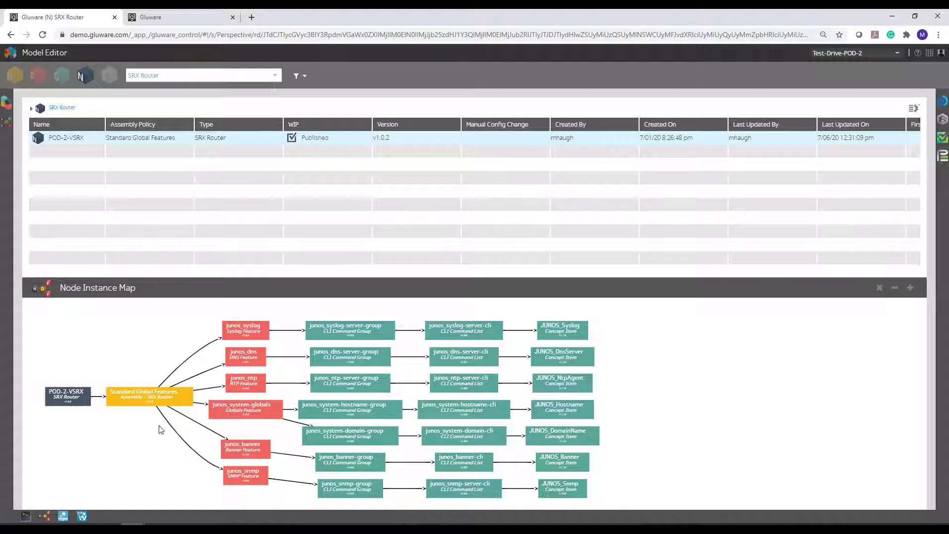
Open the POD-2-VSRX instance from the Node Instance Map and review its connection settings.
left_click(72, 401)
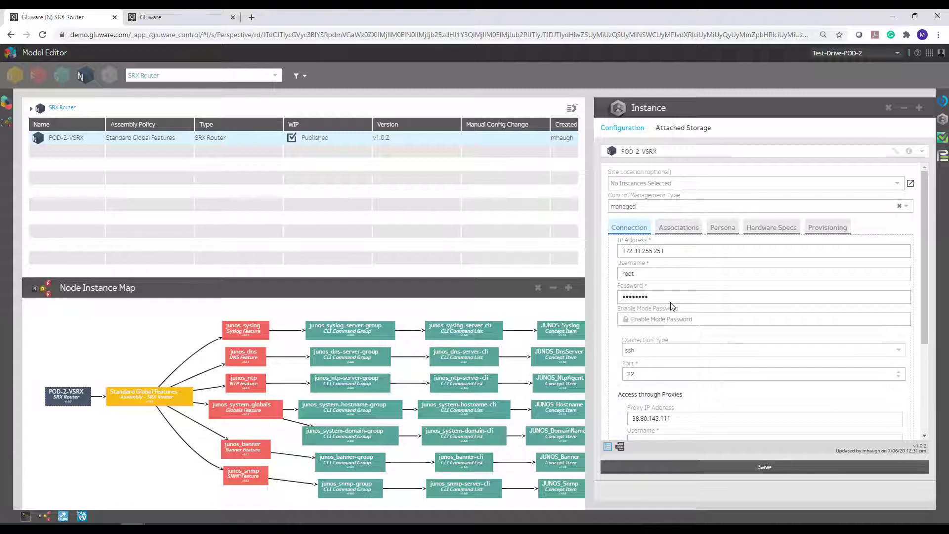
scroll(670, 303, "down", 3)
scroll(670, 303, "up", 3)
Clear the Assembly Policy in POD-2-VSRX's associations and save the node.
left_click(676, 226)
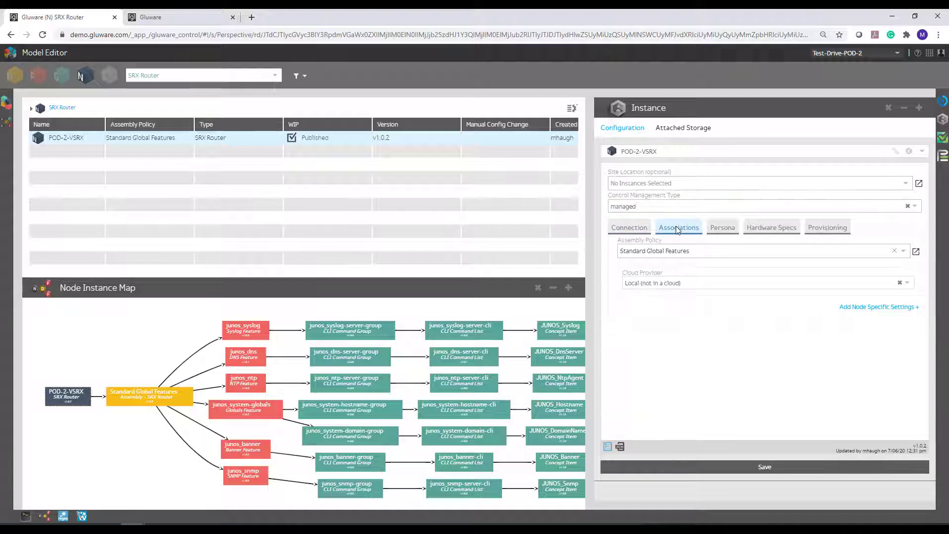
left_click(690, 250)
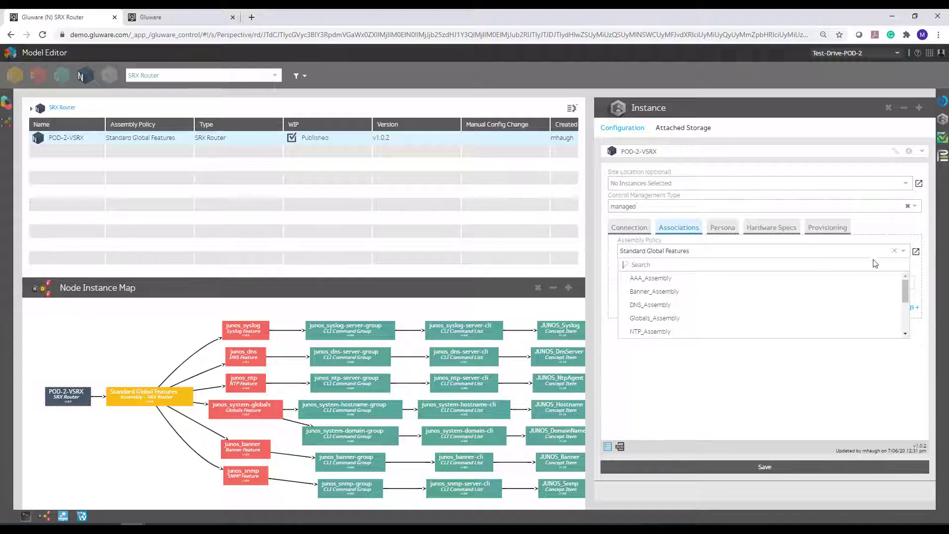
left_click(894, 251)
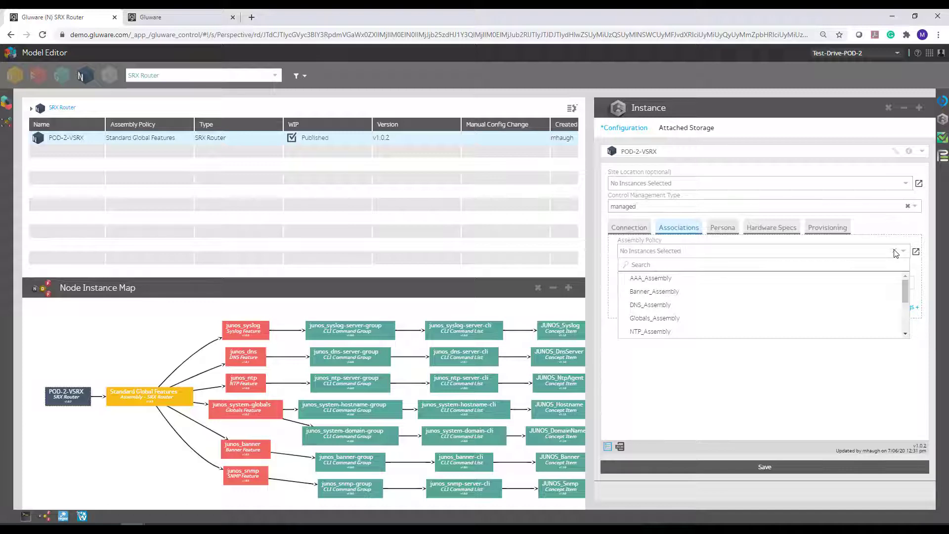
left_click(709, 465)
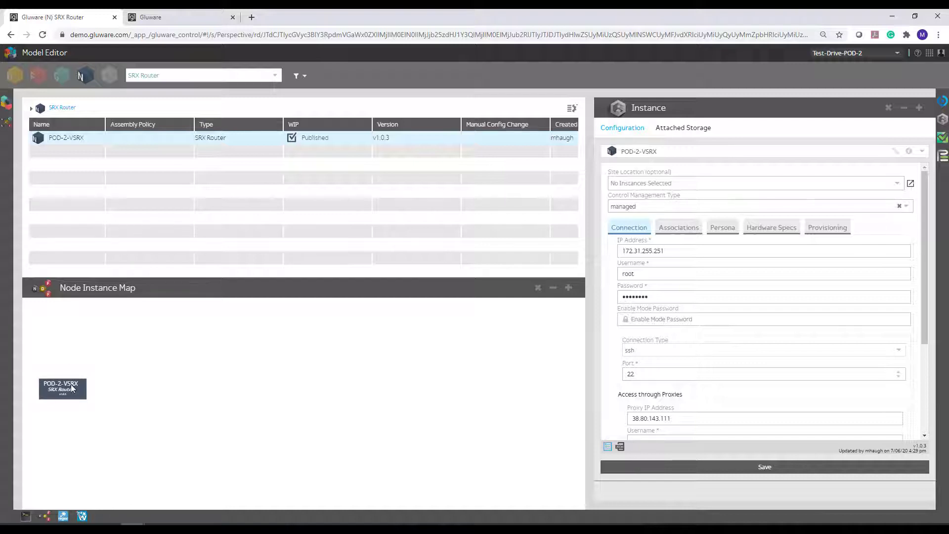
Assign Standard Global Features as POD-2-VSRX's Assembly Policy, finding it with "stand", and save the node.
left_click(682, 231)
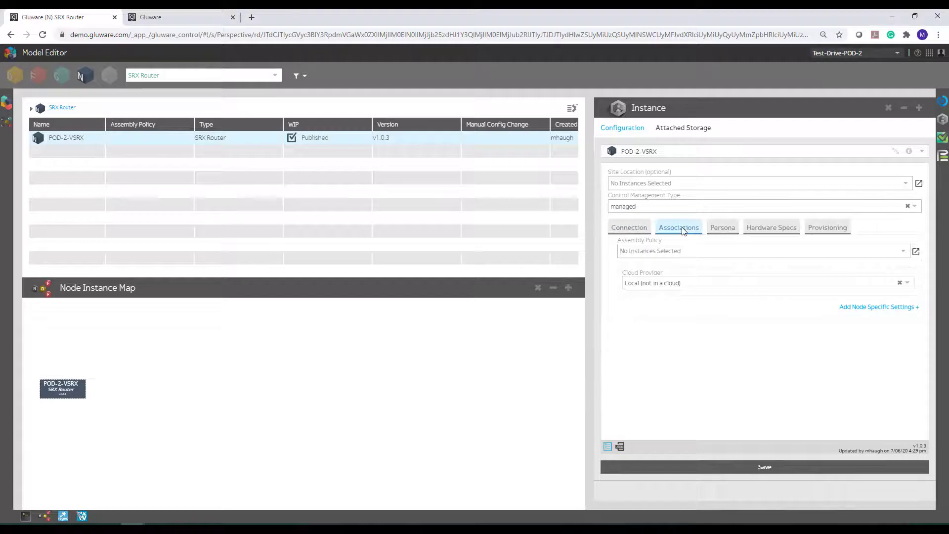
left_click(674, 254)
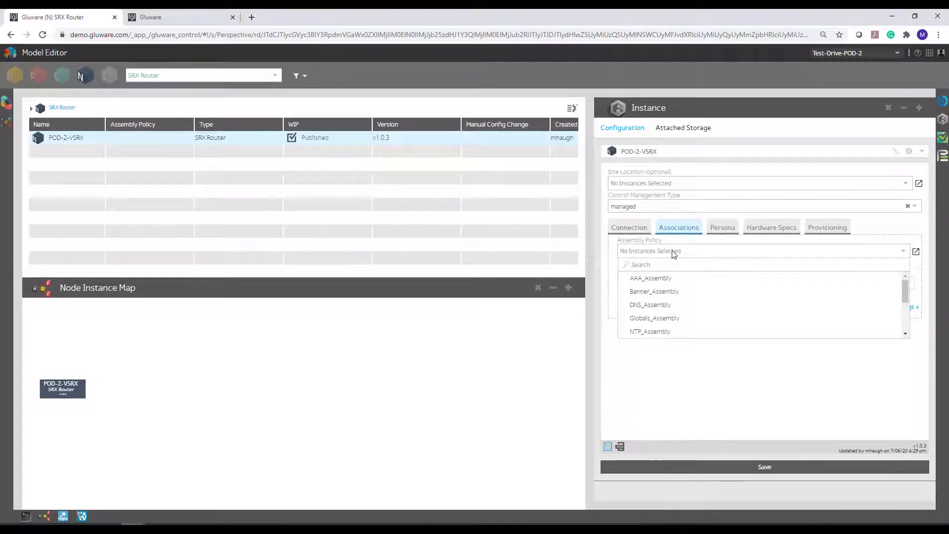
type("s")
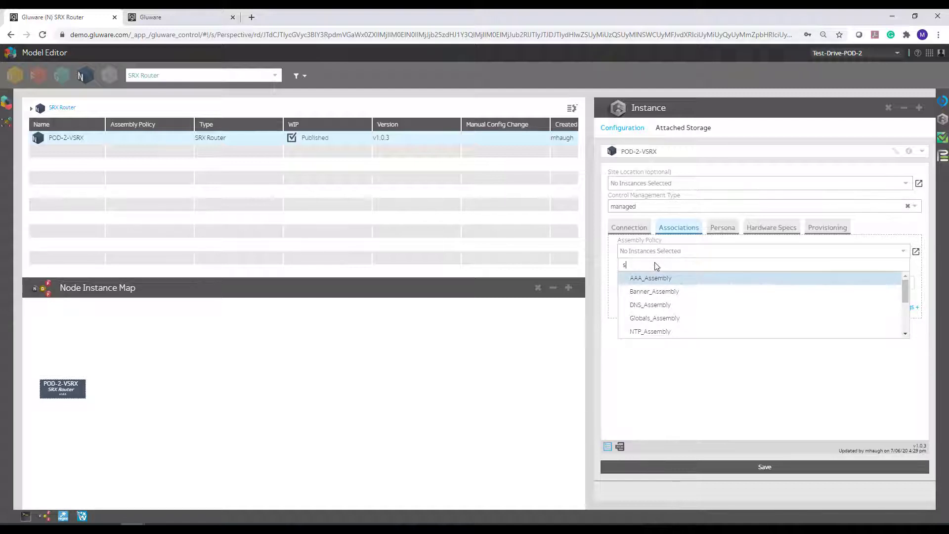
type("tand")
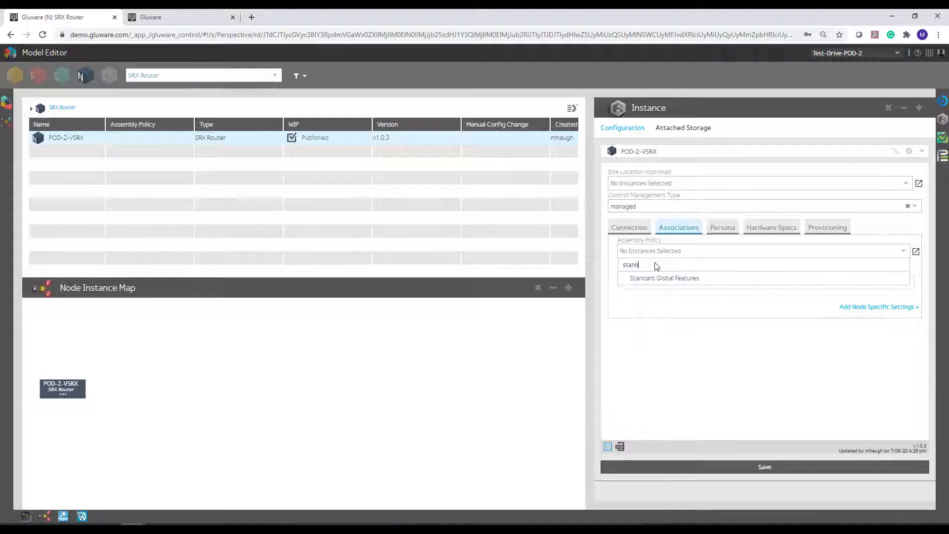
left_click(651, 278)
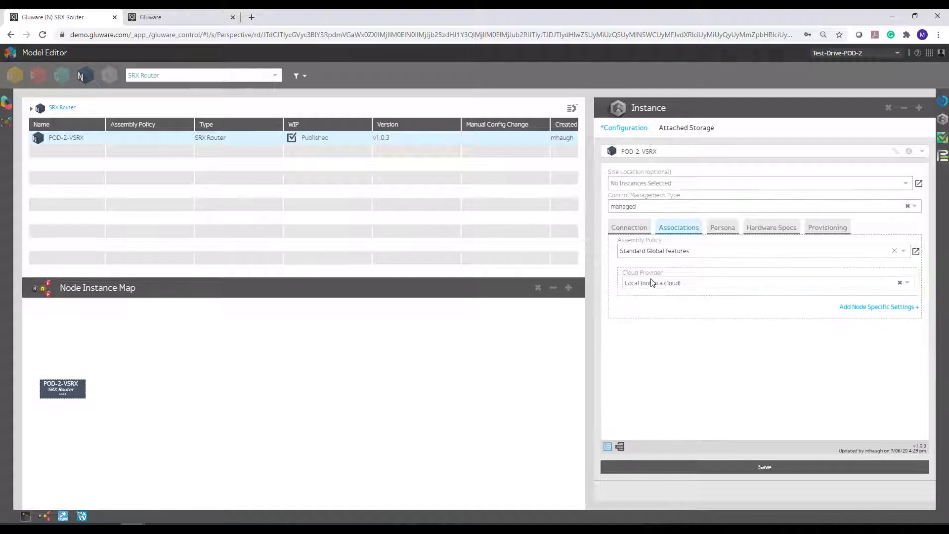
left_click(904, 252)
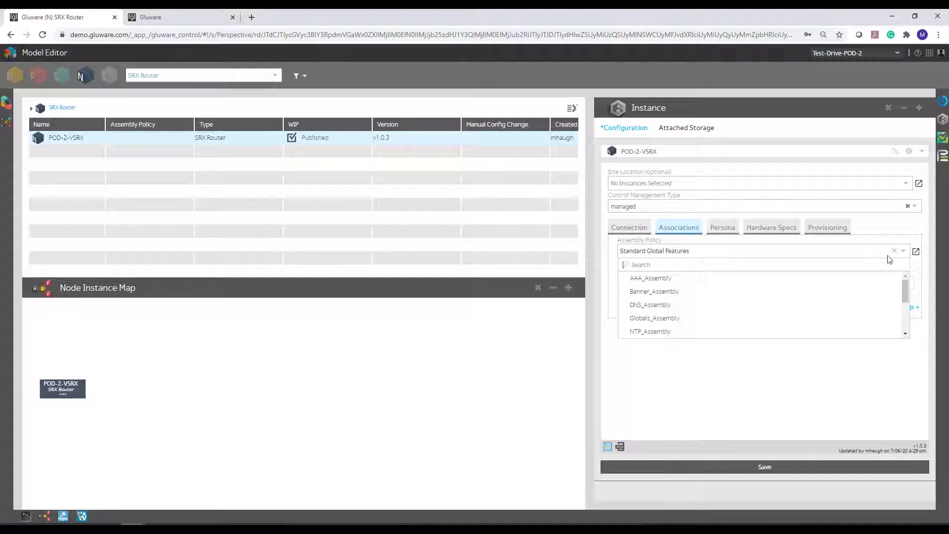
left_click(667, 352)
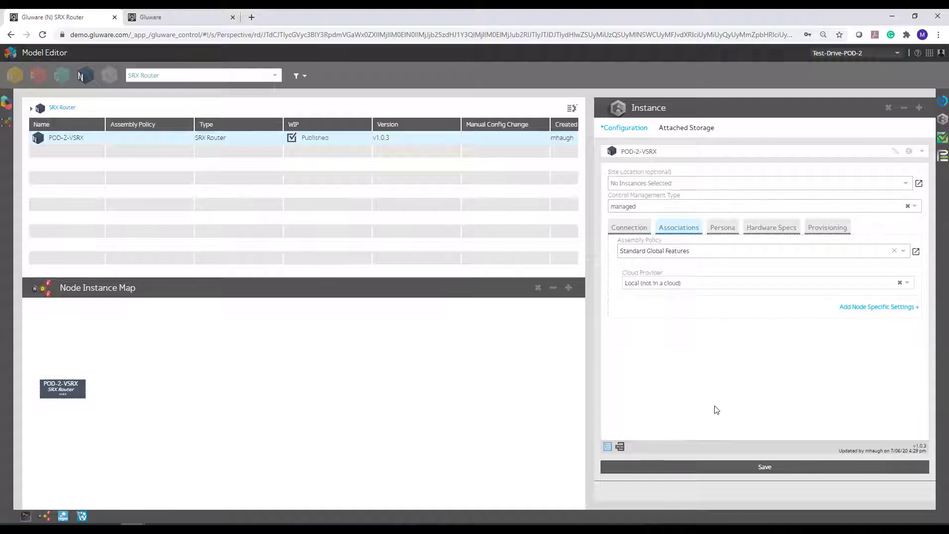
left_click(710, 467)
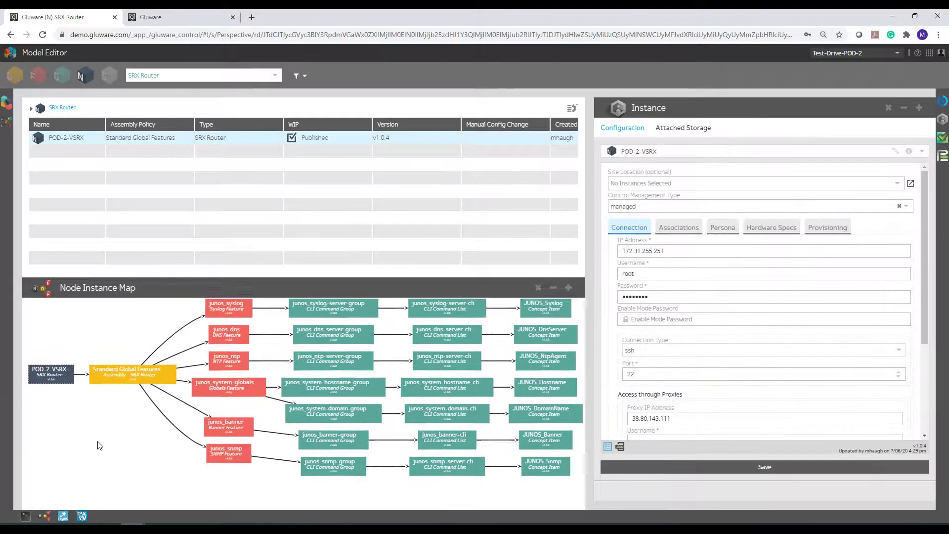
Open the Standard Global Features assembly, follow its Banner policy to junos_banner, and review that feature's configuration and concept.
left_click(120, 374)
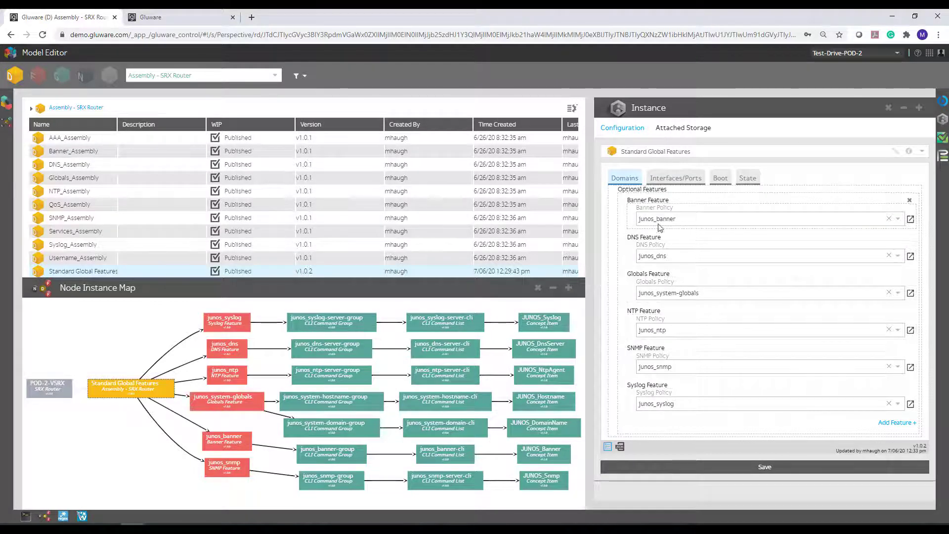
left_click(910, 219)
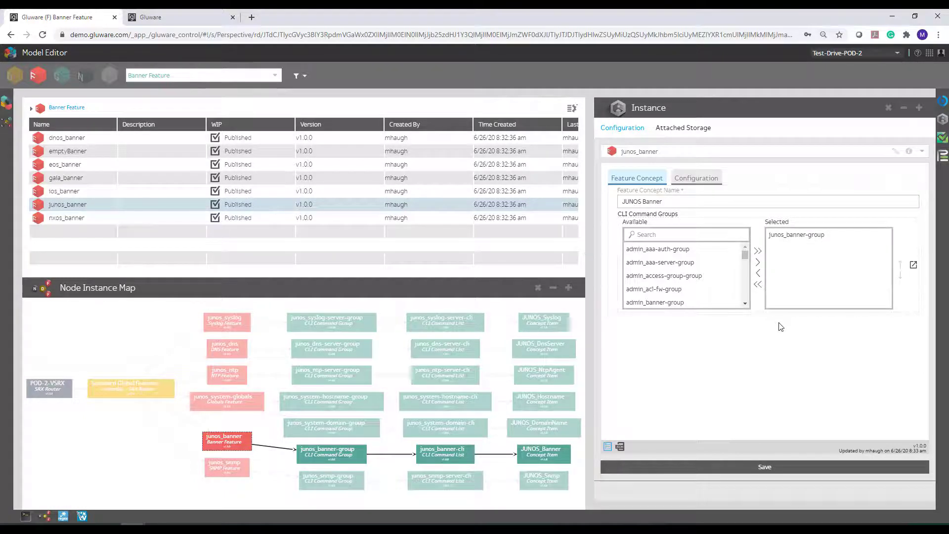
left_click(694, 178)
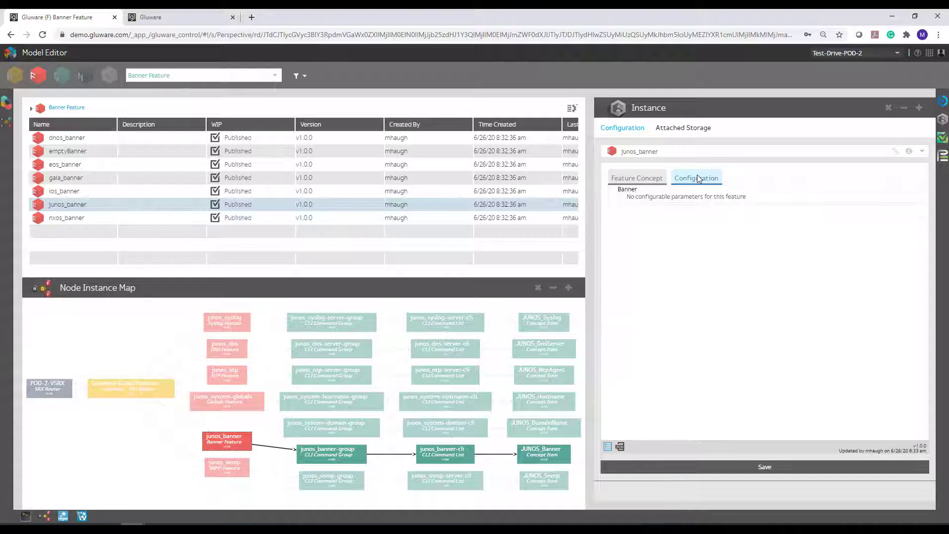
left_click(641, 178)
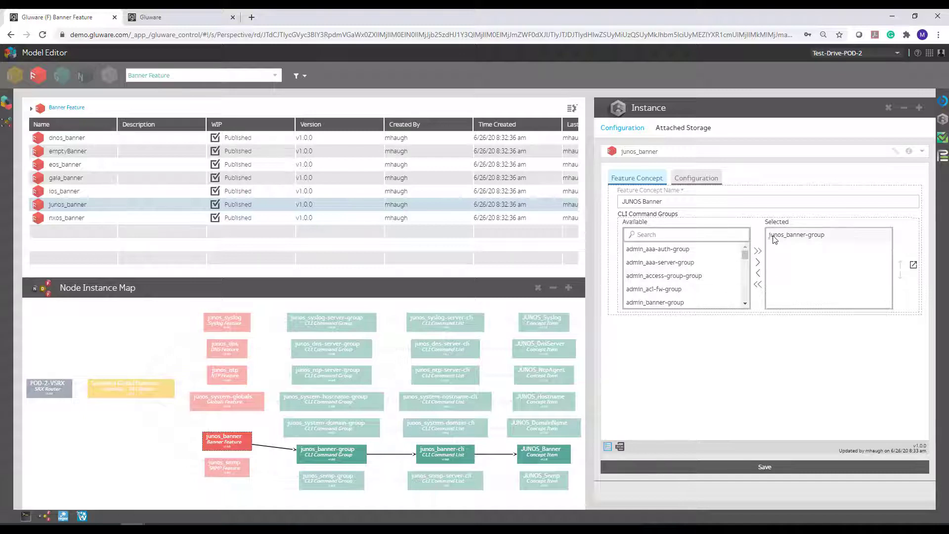
Trace junos_banner through its command group and CLI list to the JUNOS_Banner concept item, highlighting the login message command and show command.
left_click(913, 266)
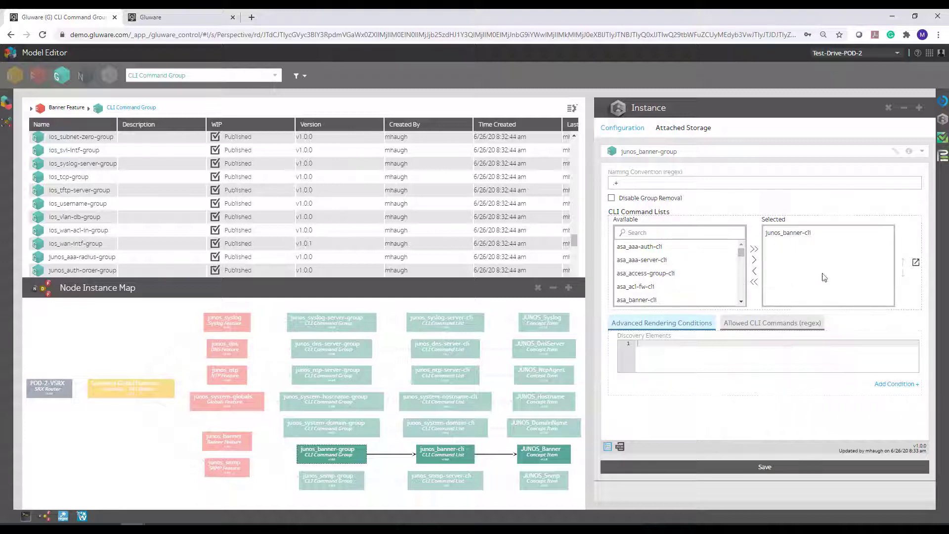
left_click(915, 263)
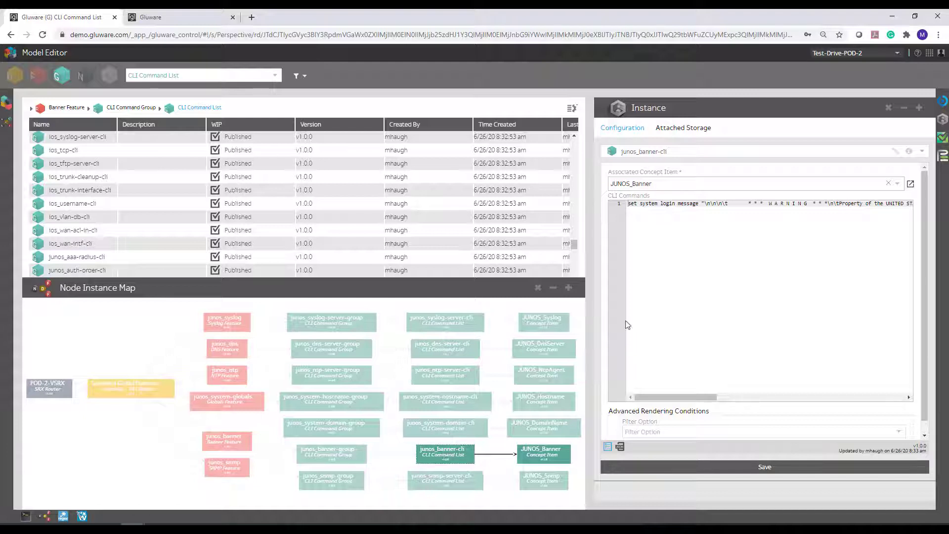
left_click_drag(629, 203, 936, 198)
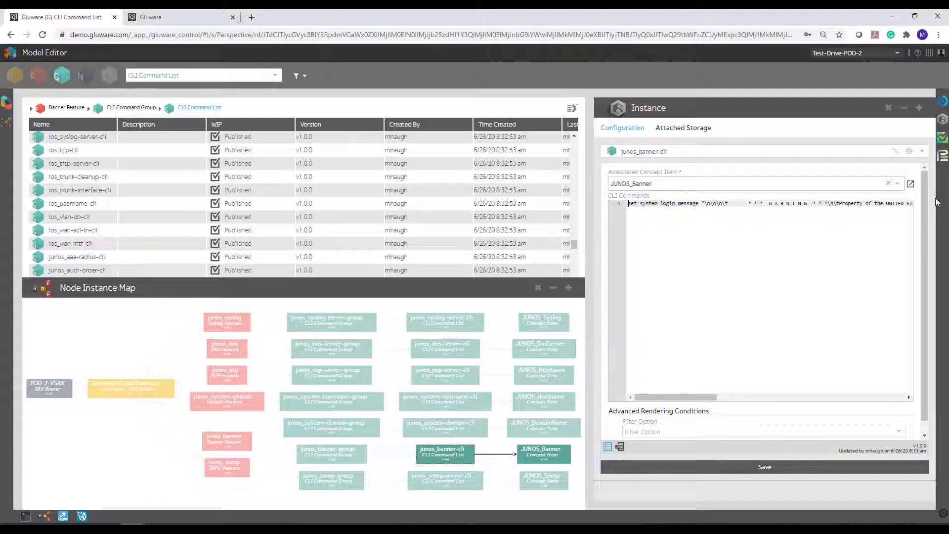
left_click(544, 452)
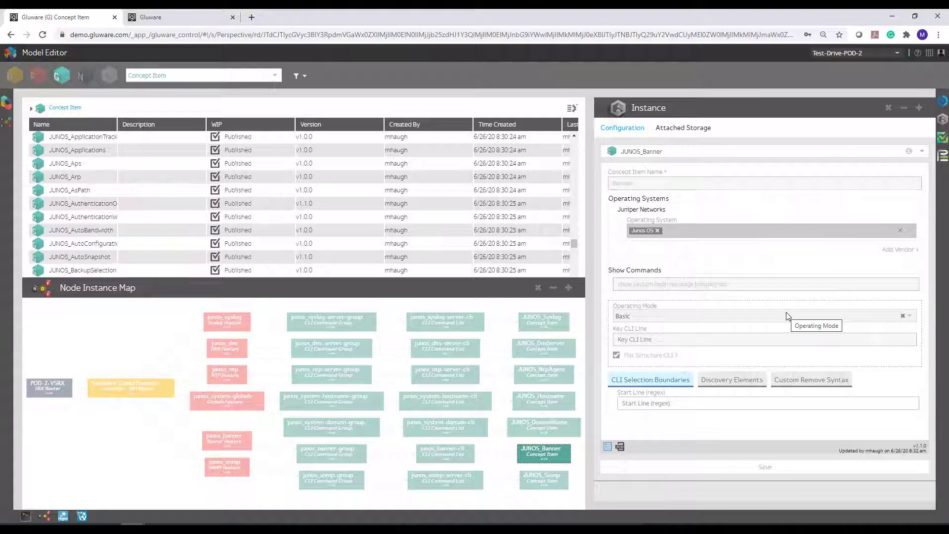
left_click_drag(741, 285, 620, 292)
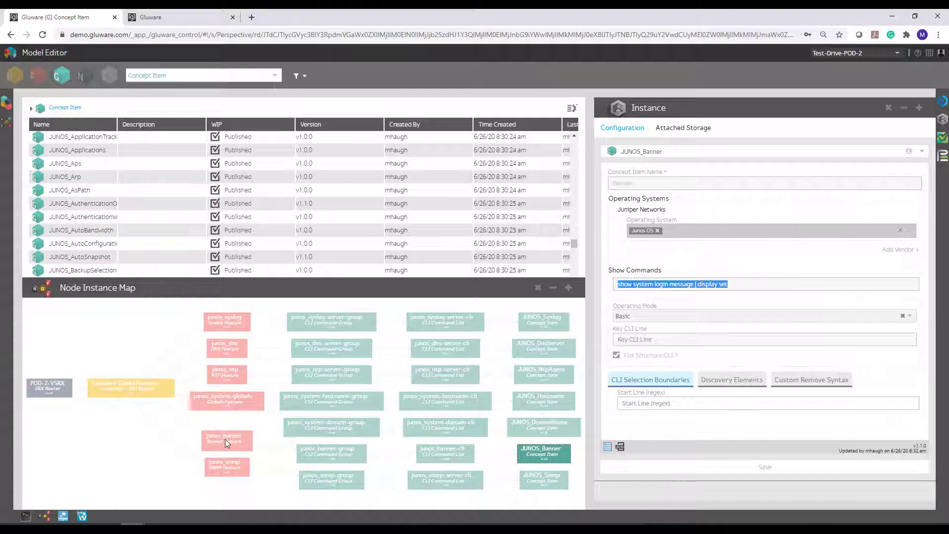
Open junos_syslog and its junos_syslog-server-cli command list, highlighting all the CLI commands and the variable $context.syslog.server[*].ip in the first line.
left_click(227, 319)
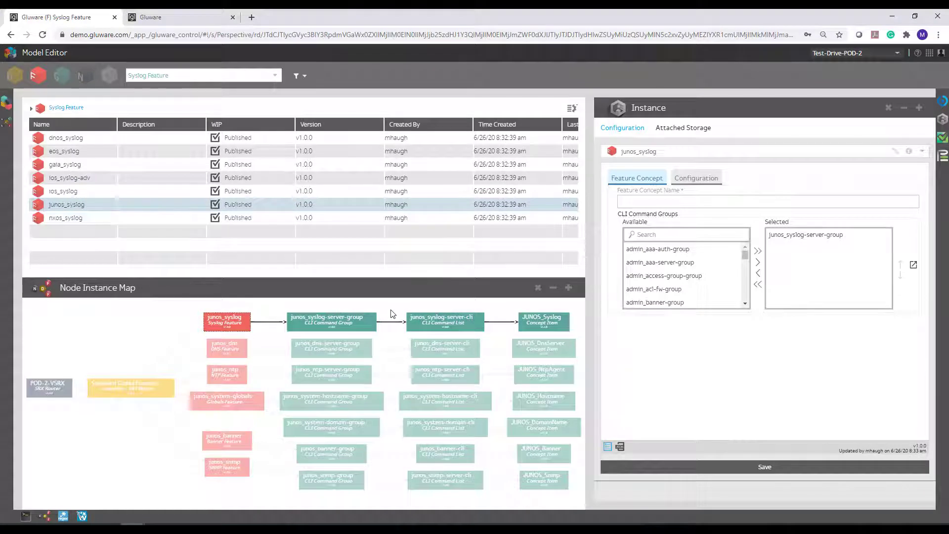
left_click(434, 320)
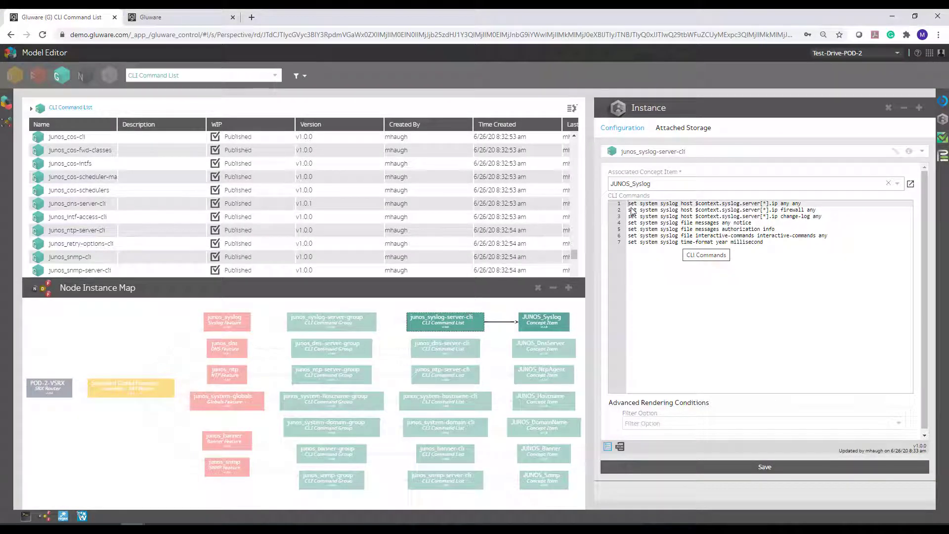
left_click_drag(628, 204, 788, 247)
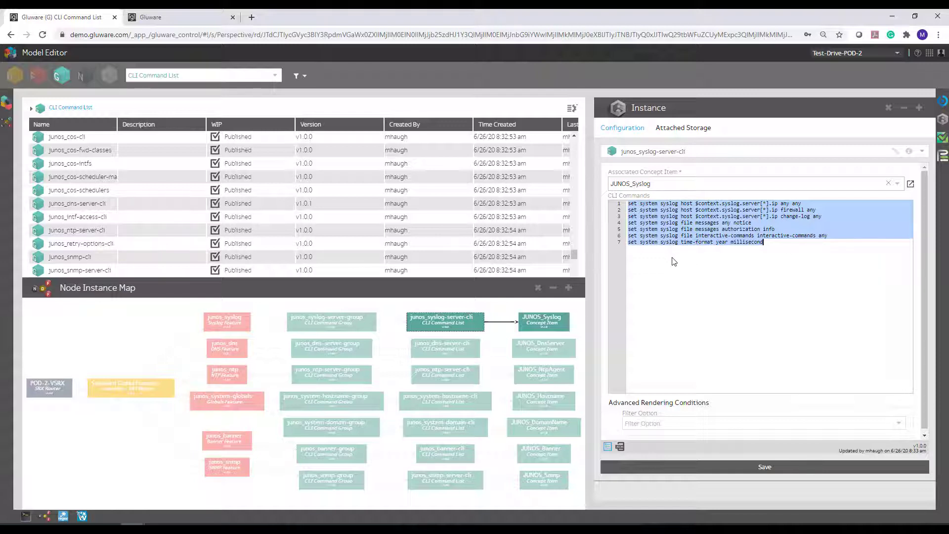
left_click(697, 206)
left_click_drag(696, 206, 779, 206)
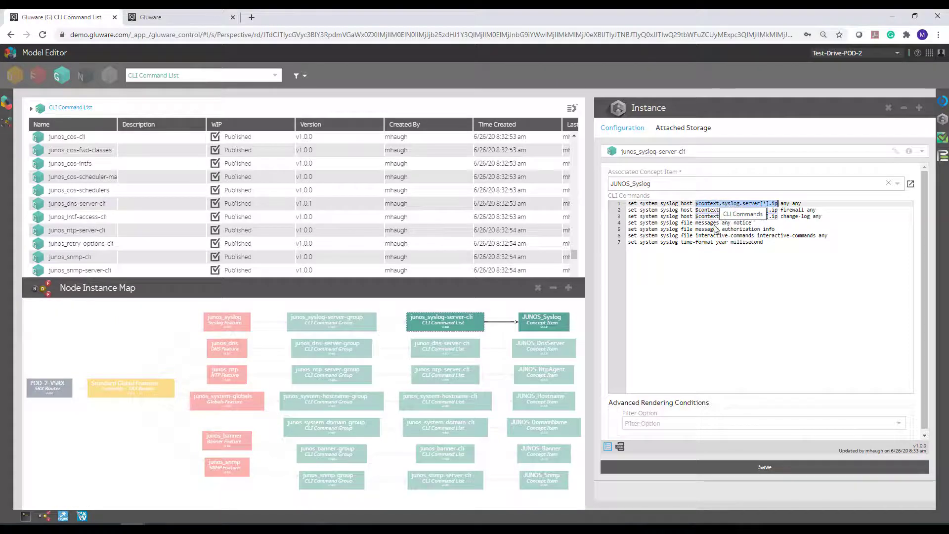
Review junos_syslog's configuration with its syslog servers, and open junos_dns-server-cli to highlight its name-server command.
left_click(224, 319)
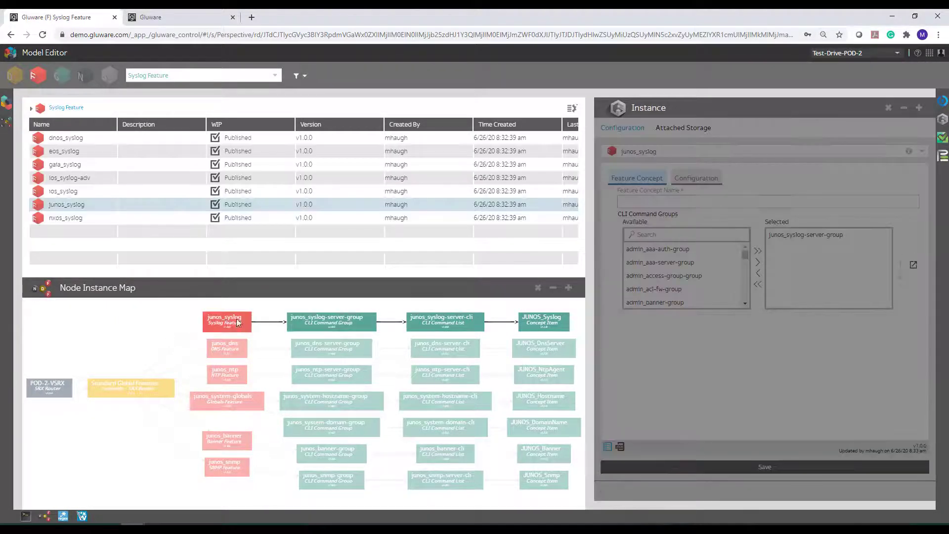
left_click(691, 178)
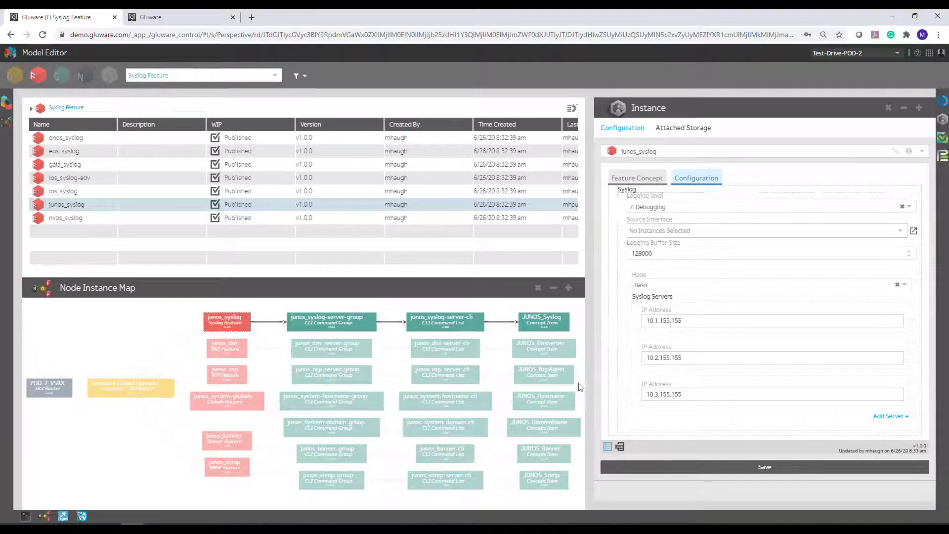
left_click(431, 348)
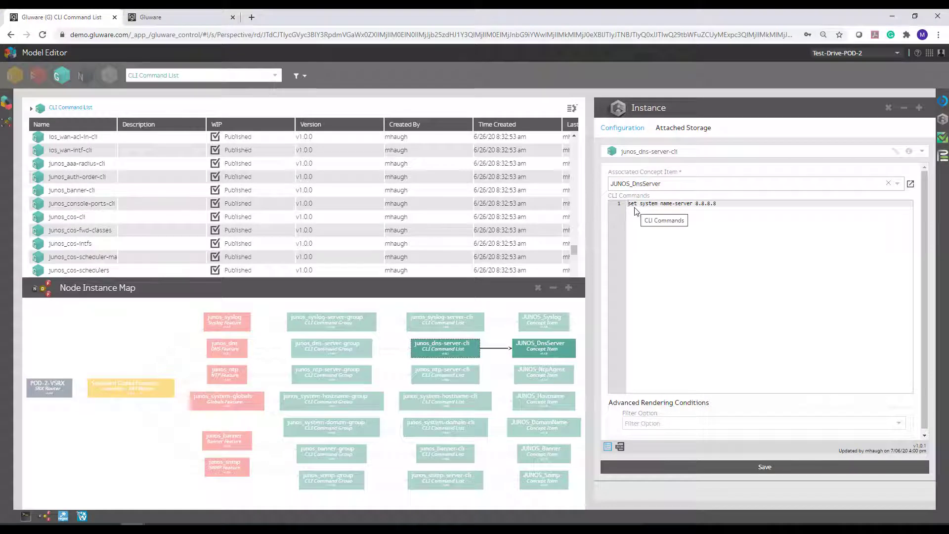
left_click_drag(628, 204, 755, 206)
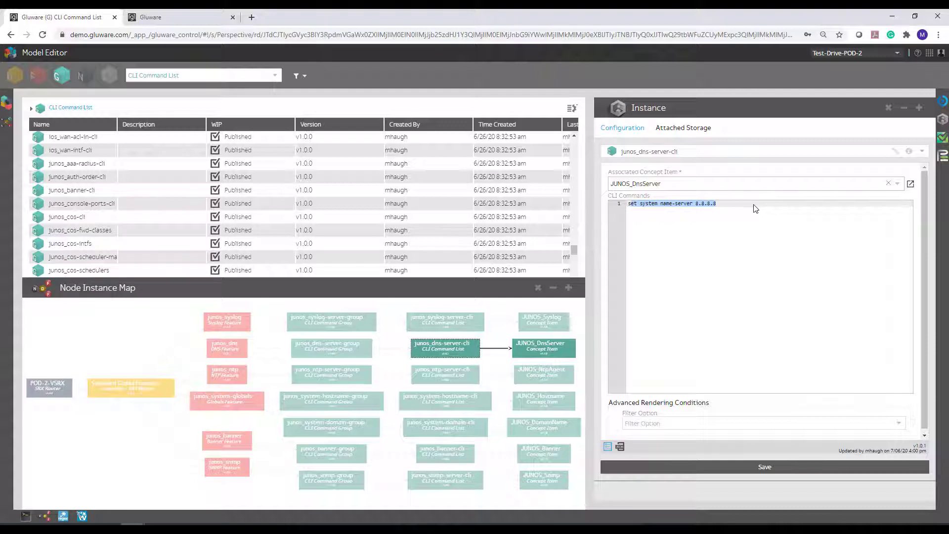
left_click(748, 206)
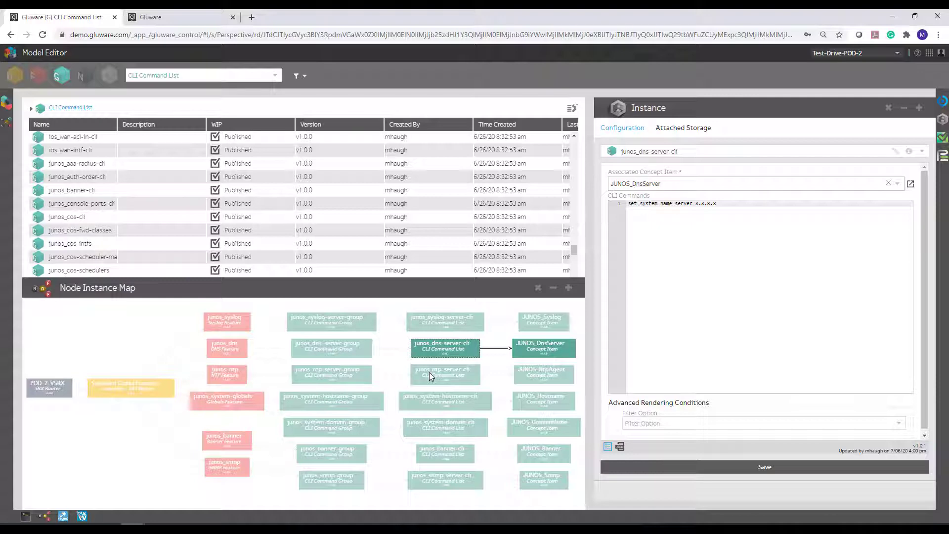
Return to the Standard Global Features assembly in the node instance map and open the POD-2-VSRX node.
left_click(121, 386)
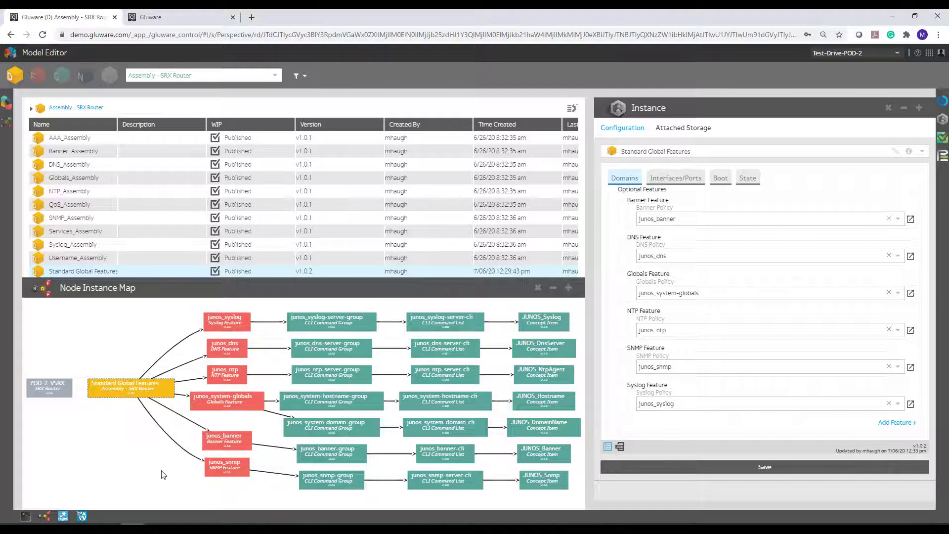
left_click(105, 388)
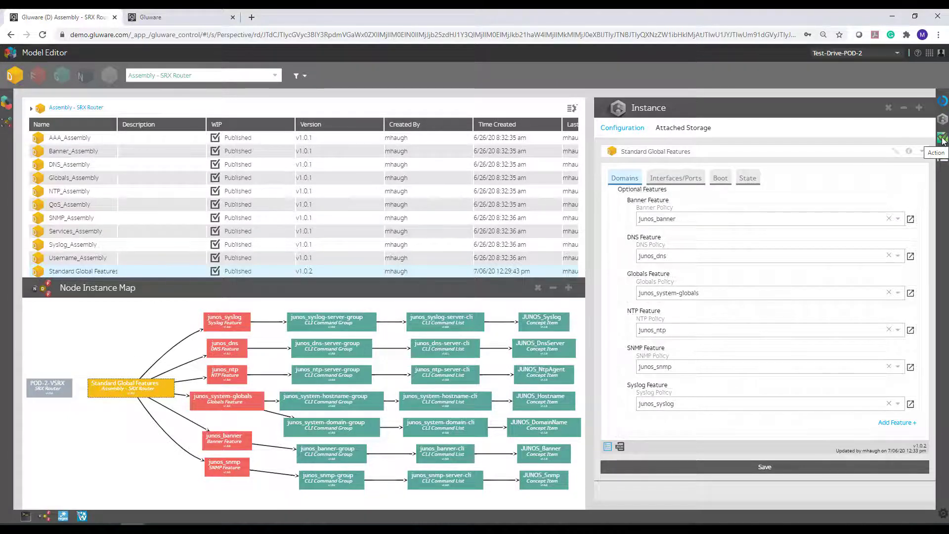
left_click(40, 384)
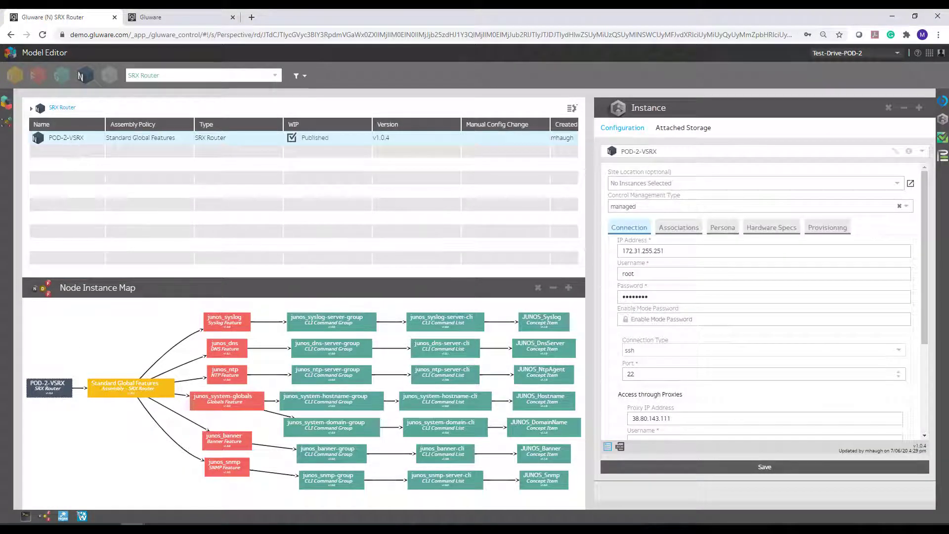
Run the Preview Features action from Provisioning Utilities on POD-2-VSRX, keeping the Connected preview type.
left_click(942, 140)
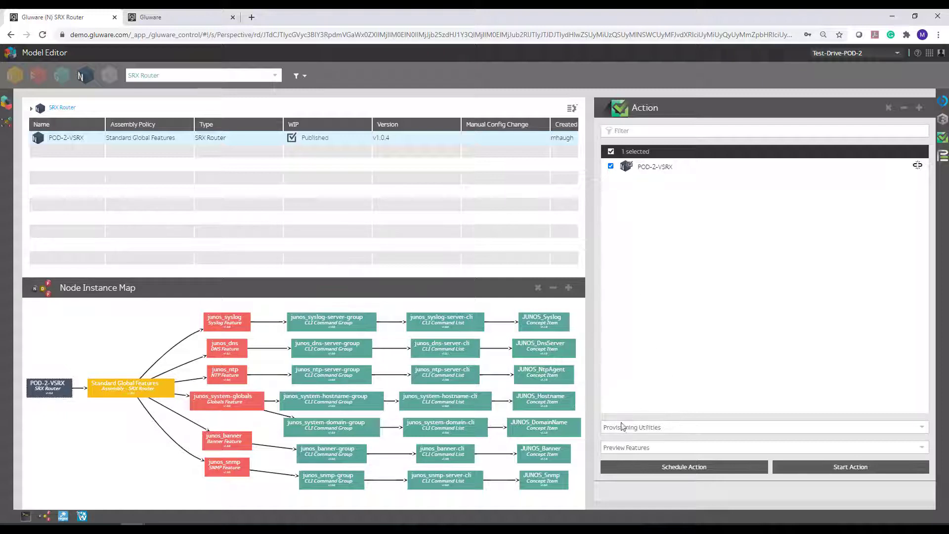
left_click(666, 429)
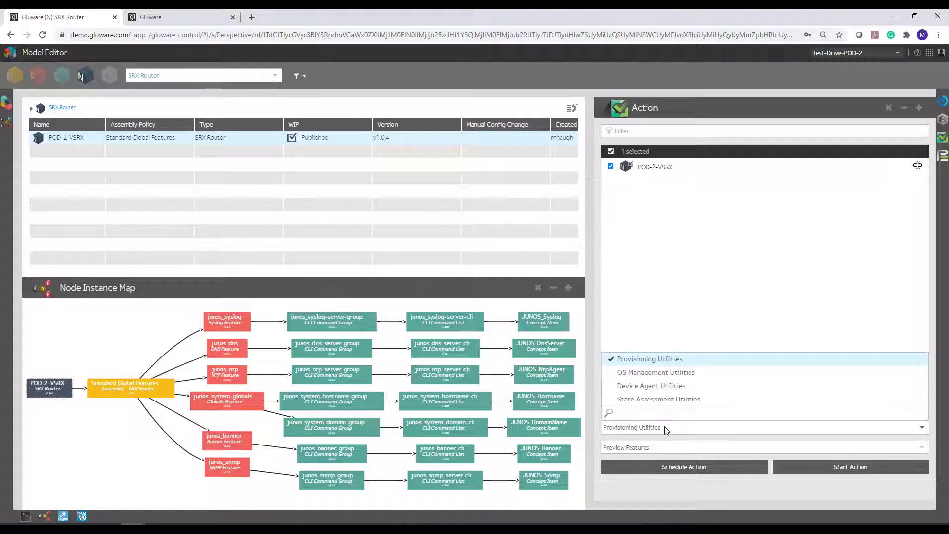
left_click(666, 428)
left_click(613, 453)
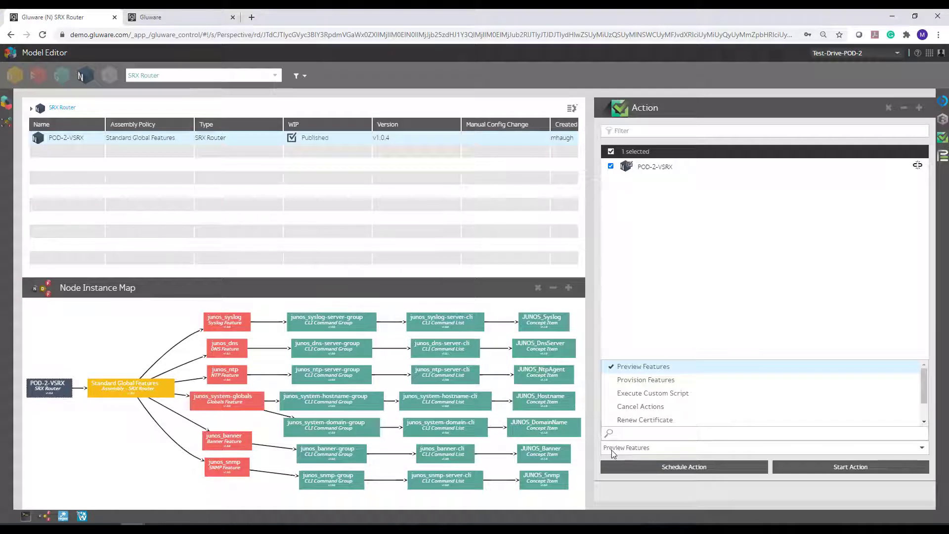
left_click(615, 451)
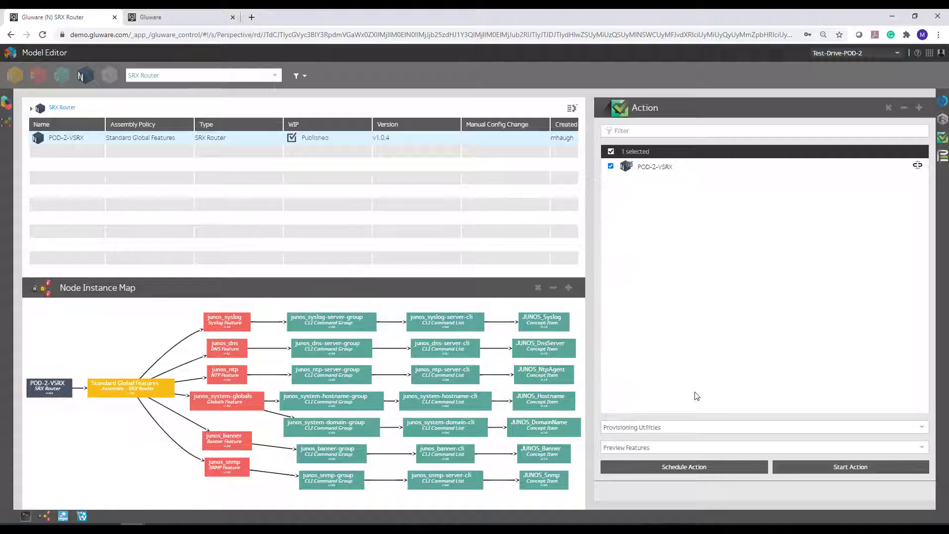
left_click(798, 468)
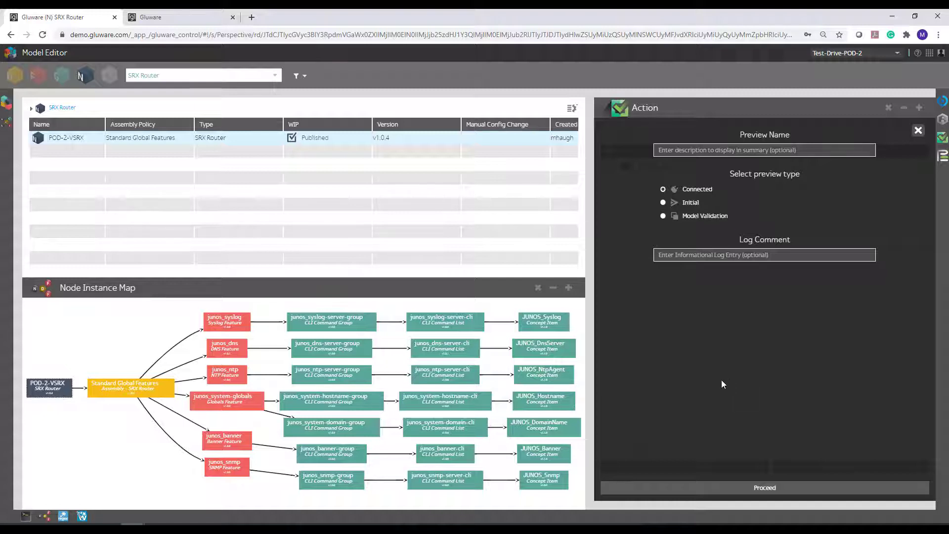
left_click(707, 487)
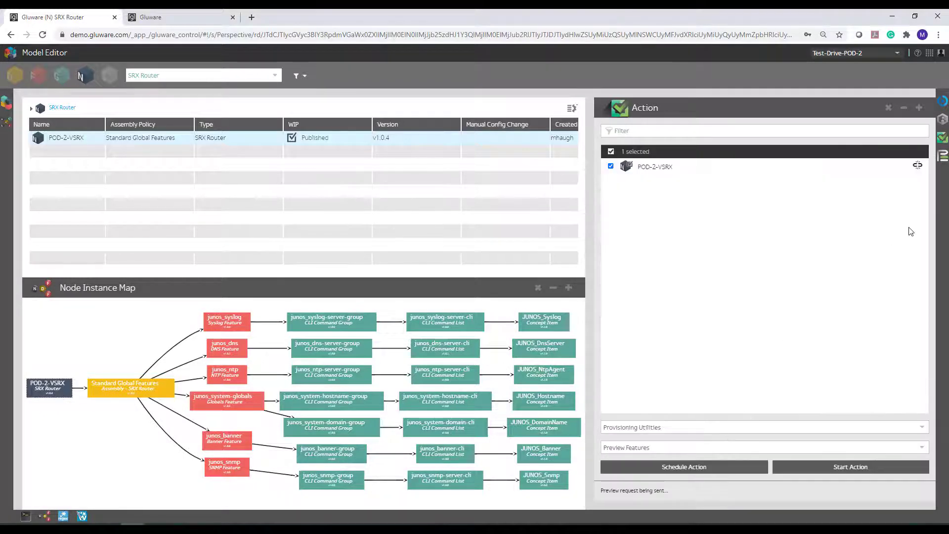
Open POD-2-VSRX's 7/06/20 4:38 pm provisioning entry and show the message-level options of its event log.
left_click(943, 159)
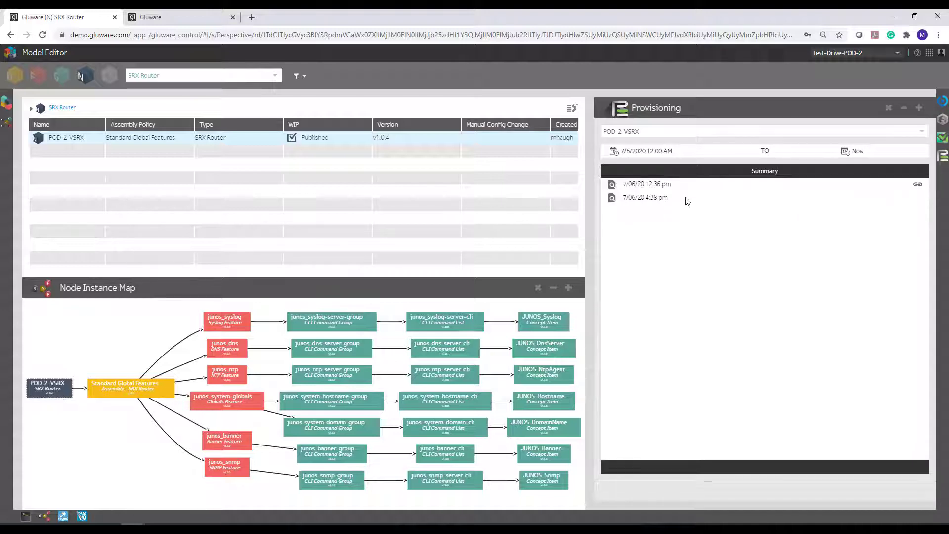
left_click(654, 199)
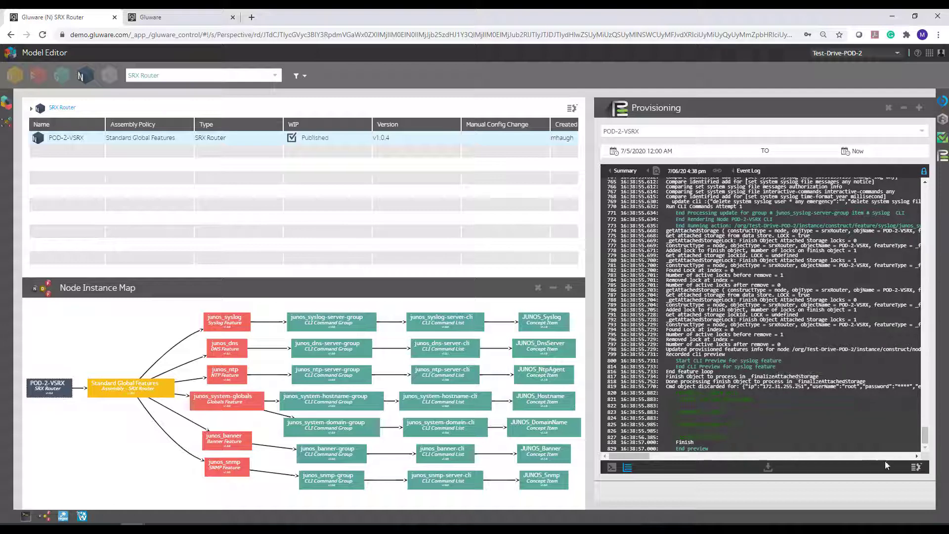
left_click(916, 467)
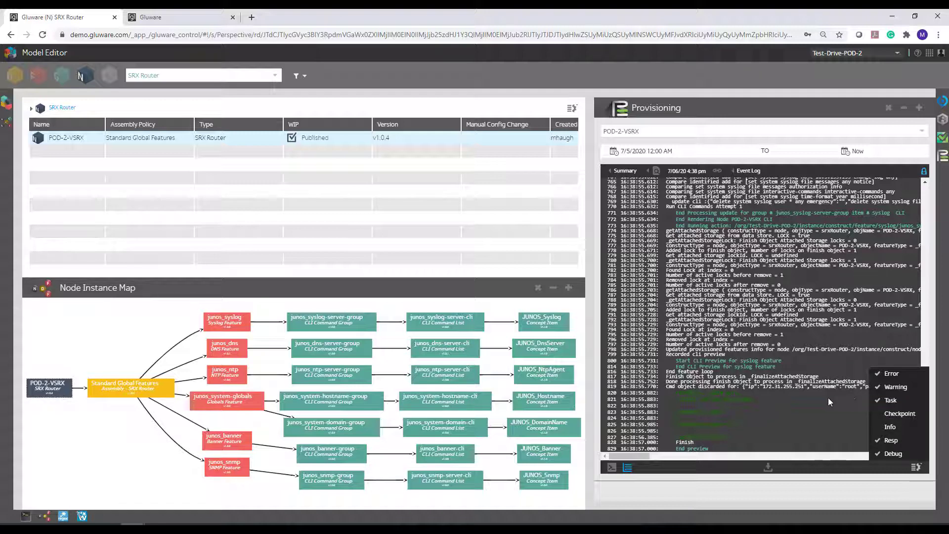
Examine the preview's raw CLI session to its end, highlighting the show version, show chassis hardware and show system uptime commands.
left_click(611, 468)
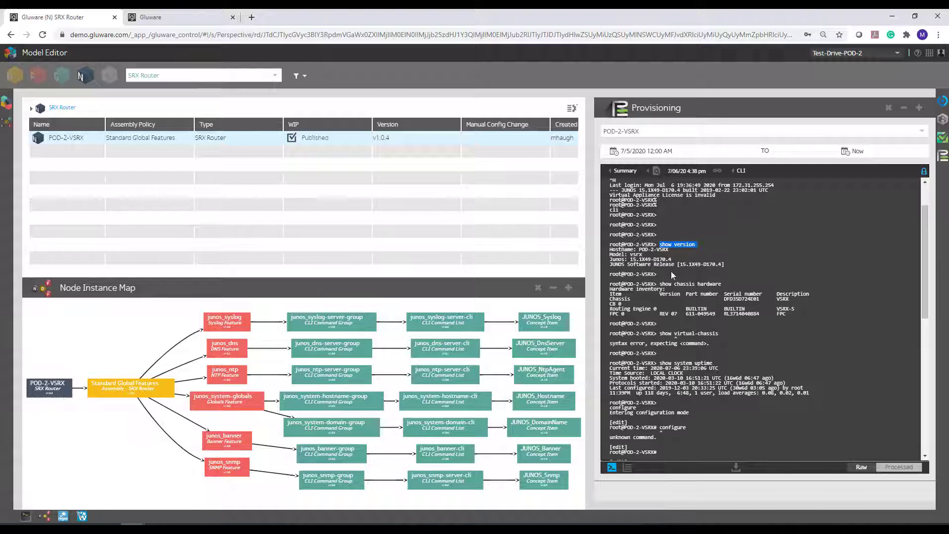
left_click_drag(659, 290, 731, 287)
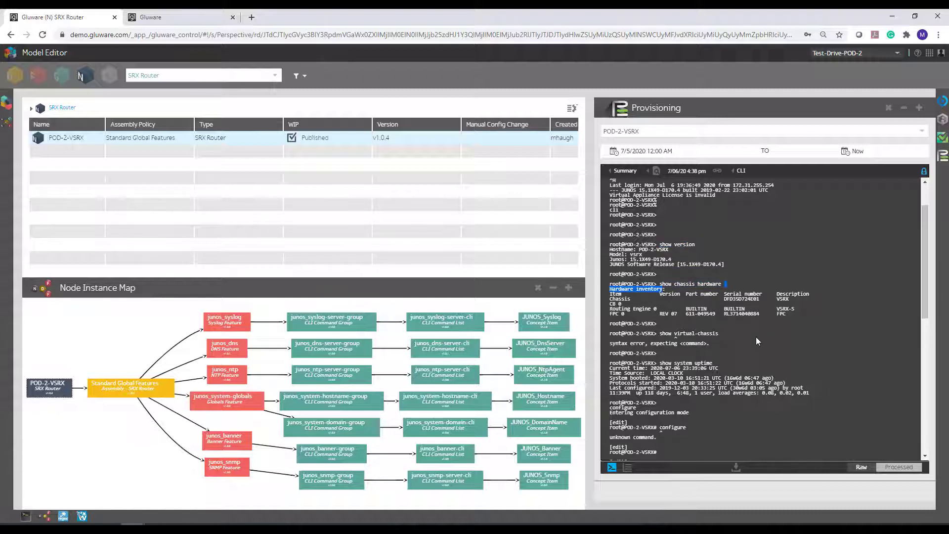
left_click_drag(661, 364, 734, 365)
left_click(738, 365)
scroll(738, 365, "down", 2)
scroll(738, 363, "down", 2)
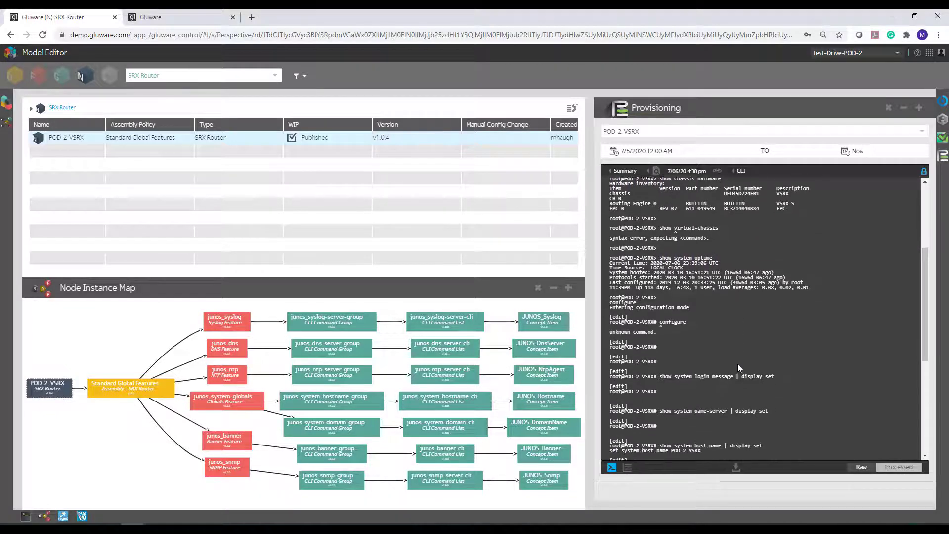
scroll(737, 364, "down", 2)
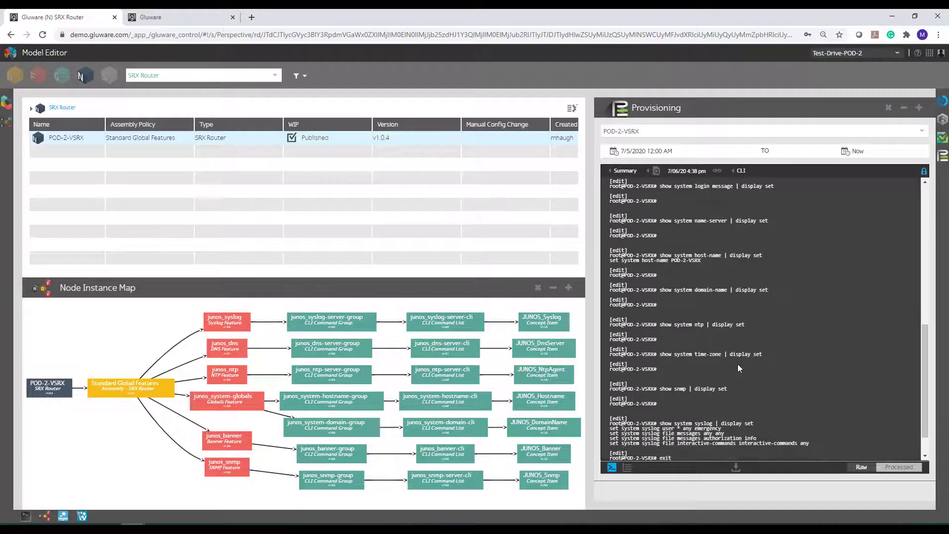
scroll(737, 363, "down", 1)
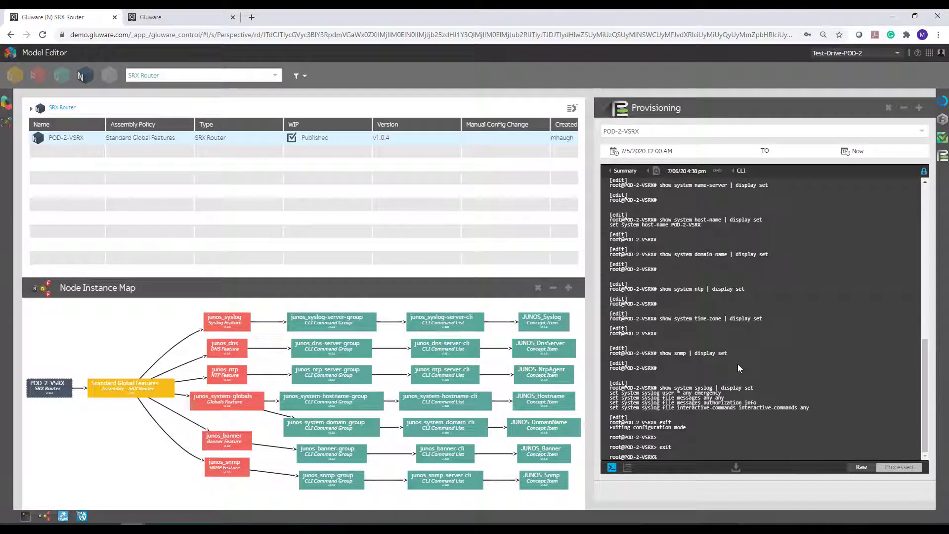
Show the processed CLI output and highlight the commands for the banner, DNS, system globals, NTP, SNMP and syslog features.
left_click(897, 467)
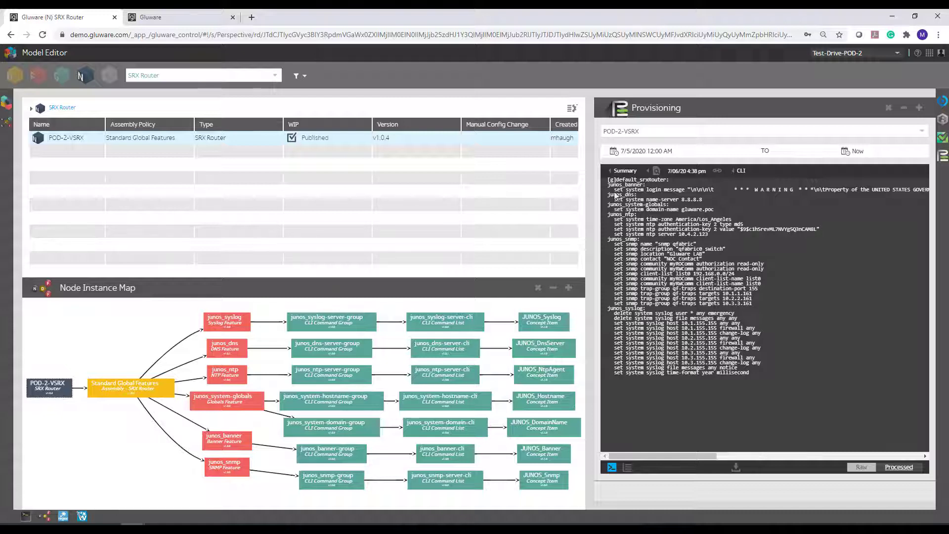
left_click_drag(615, 196, 797, 197)
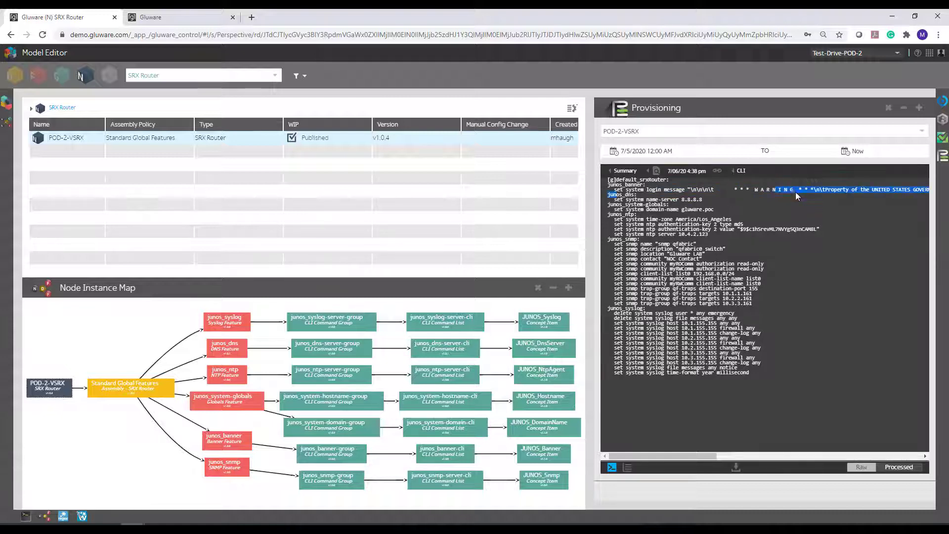
left_click_drag(615, 199, 727, 202)
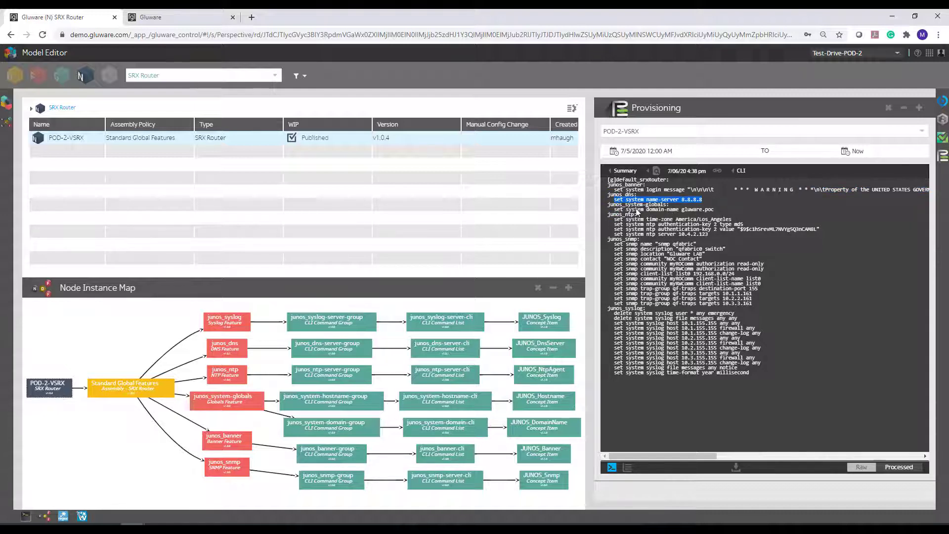
left_click_drag(646, 209, 752, 216)
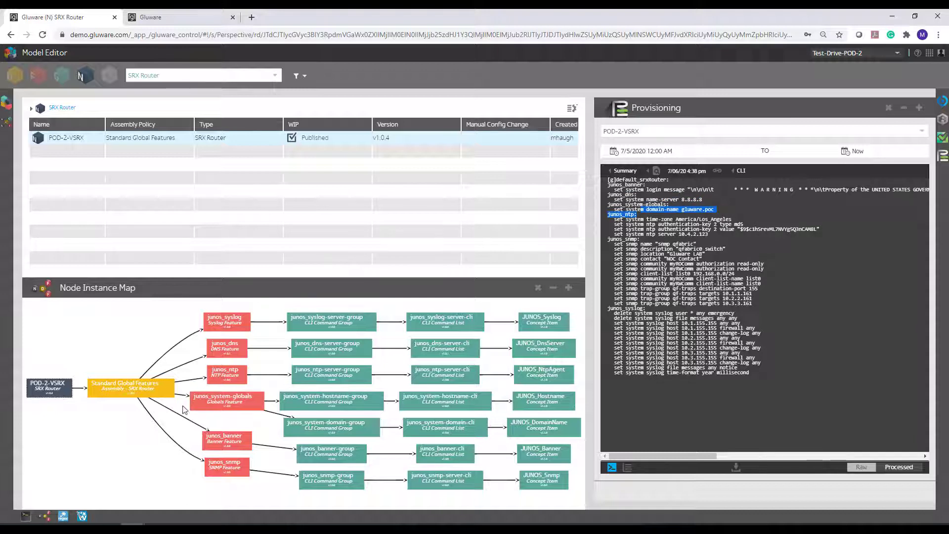
left_click(657, 272)
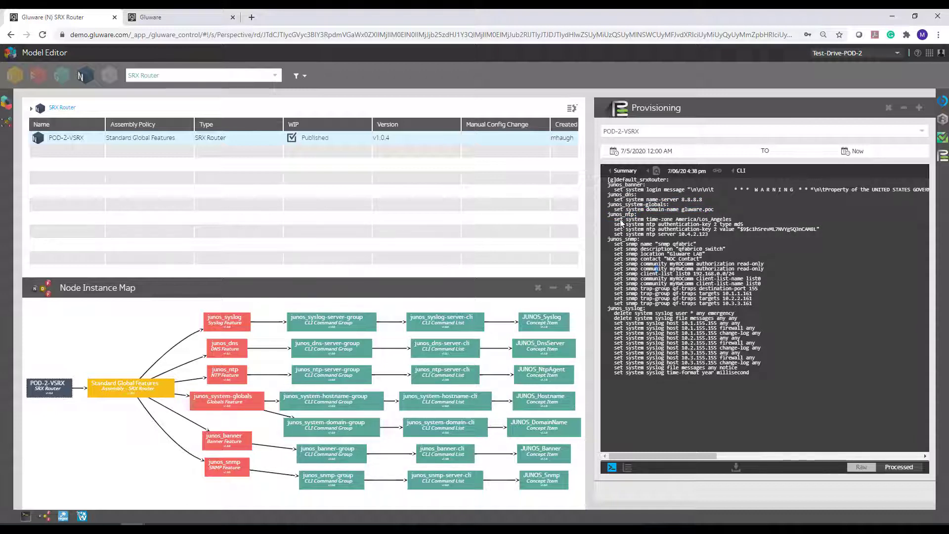
left_click_drag(614, 219, 731, 236)
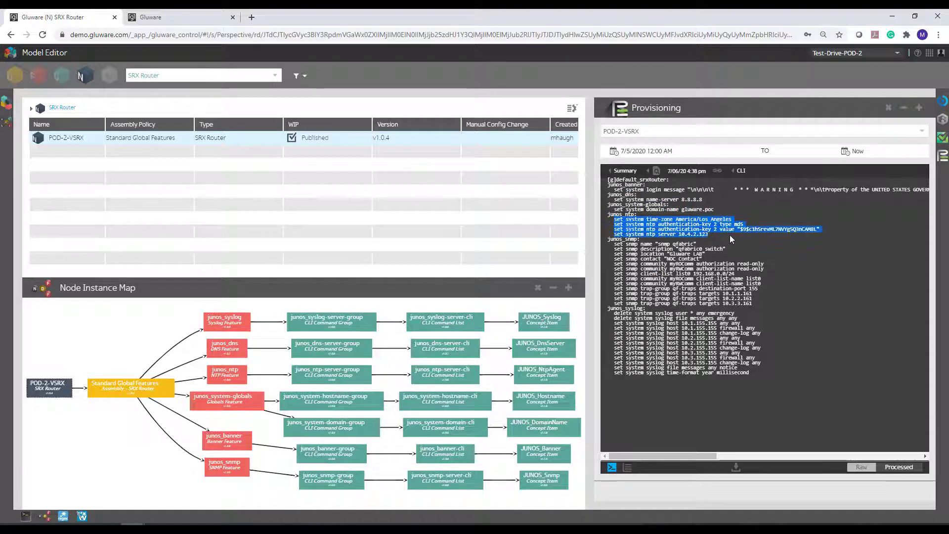
left_click_drag(614, 242, 775, 312)
left_click(620, 324)
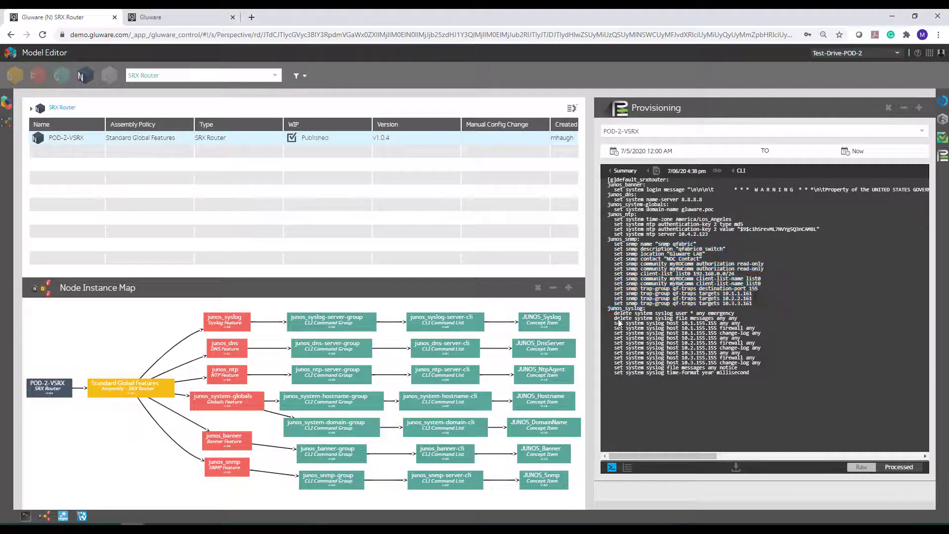
left_click_drag(613, 312, 799, 386)
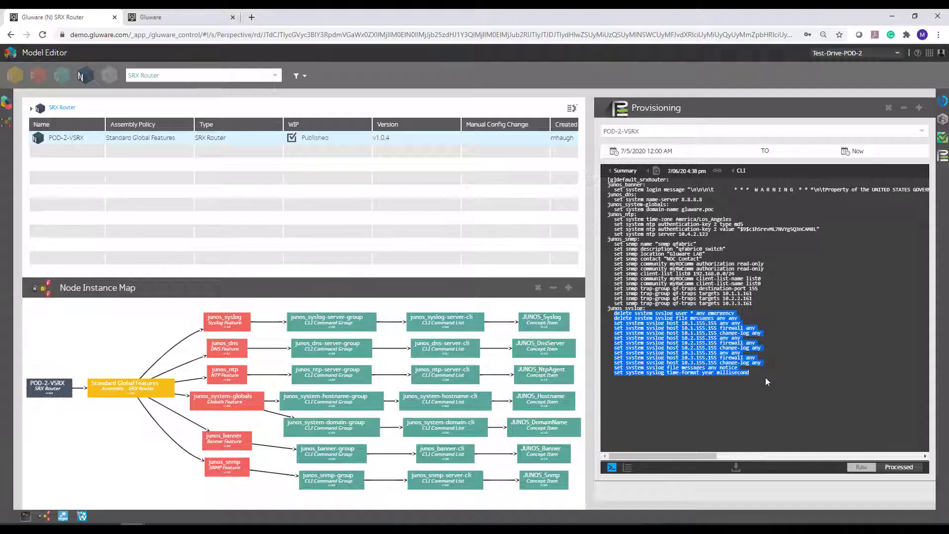
Run the Provision Features action on POD-2-VSRX, leaving the provisioning name and log comment empty.
left_click(943, 139)
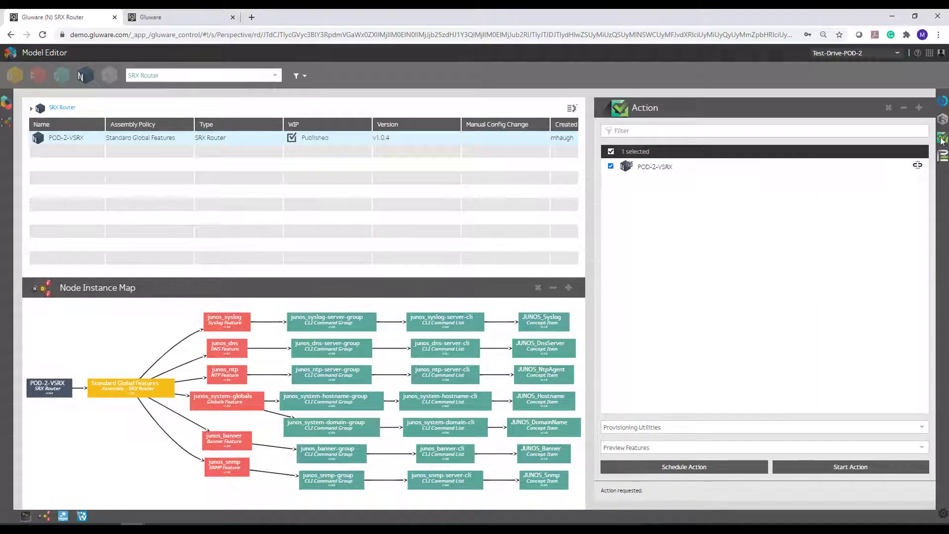
left_click(656, 451)
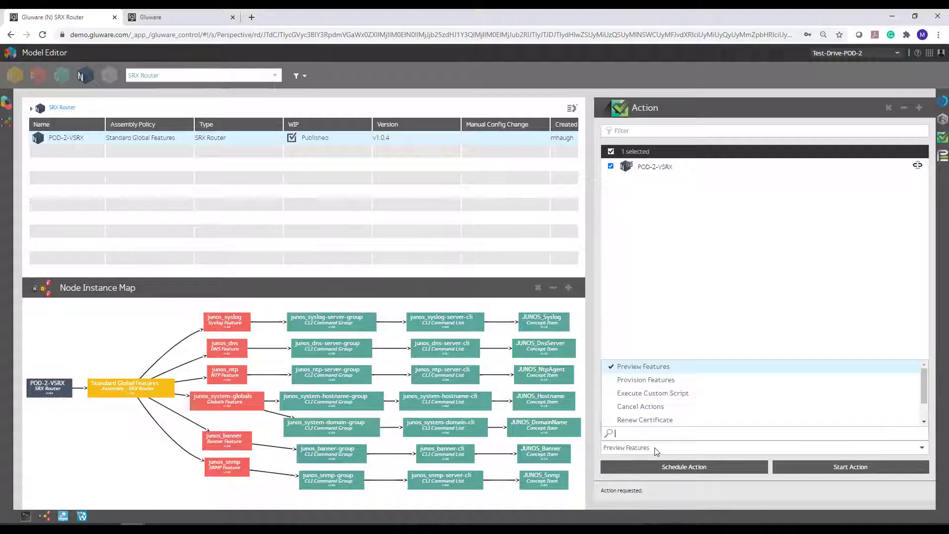
left_click(643, 381)
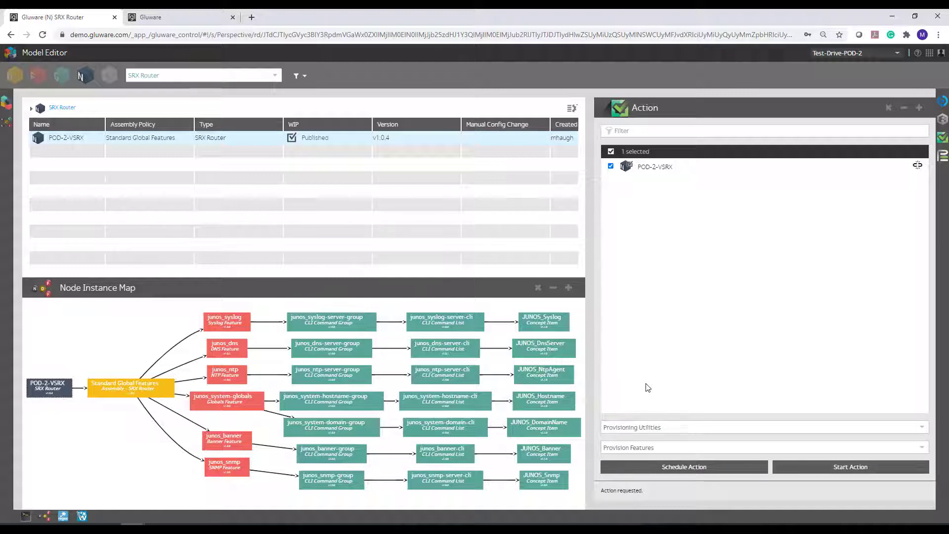
left_click(797, 467)
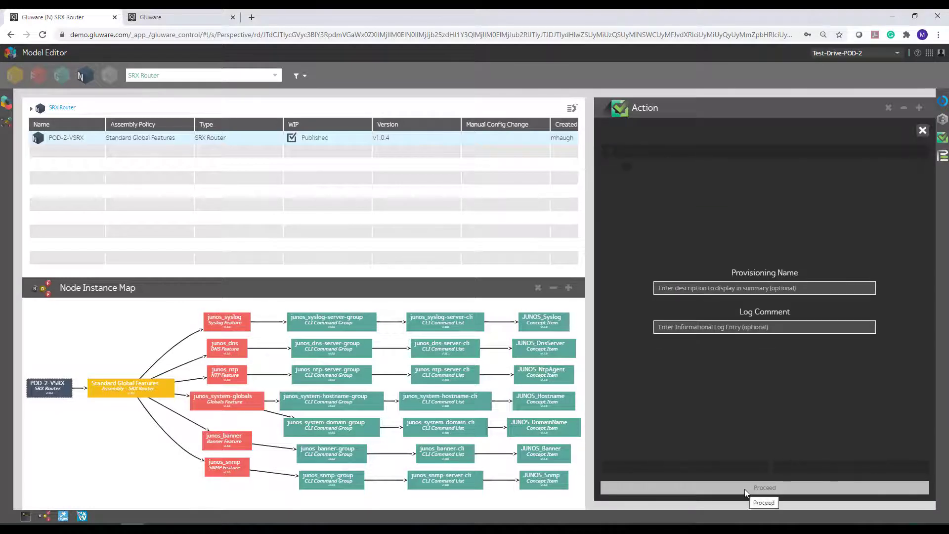
left_click(745, 489)
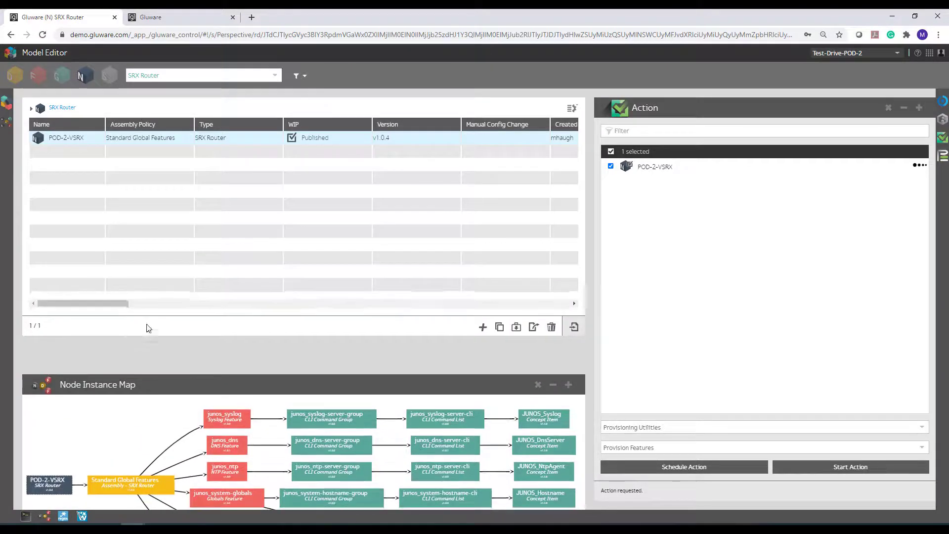
Follow POD-2-VSRX's provisioning progress in the feature config and feature provisioning columns of the node list.
left_click_drag(102, 333, 508, 336)
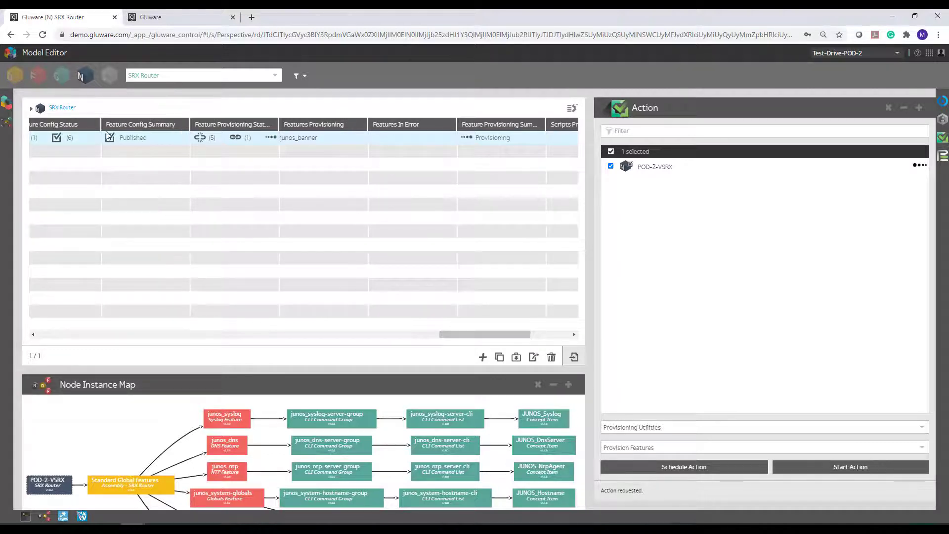
left_click_drag(487, 332, 473, 334)
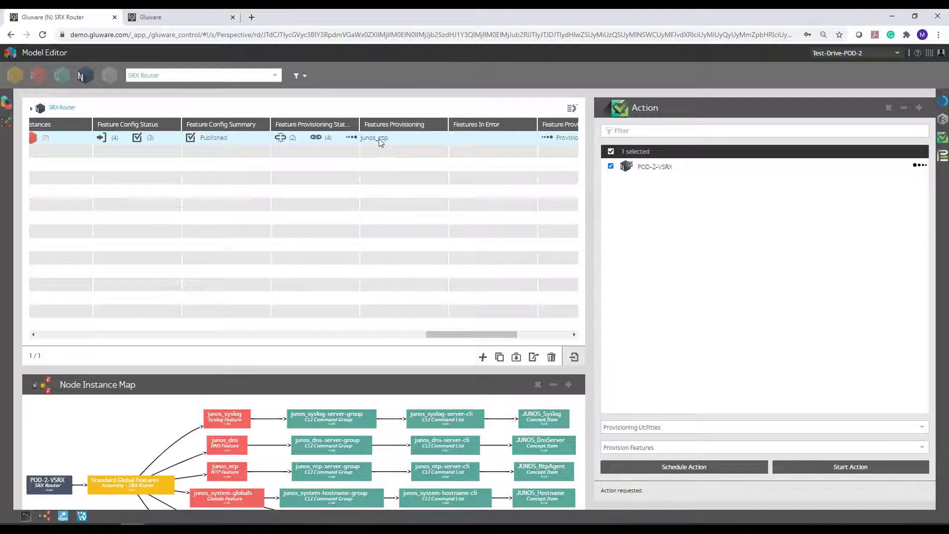
left_click_drag(470, 336, 485, 335)
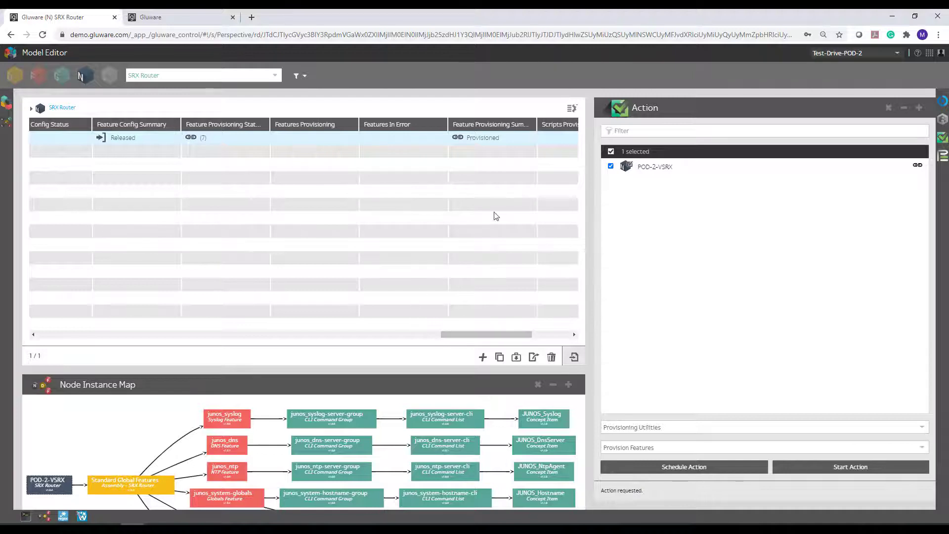
left_click_drag(469, 332, 37, 346)
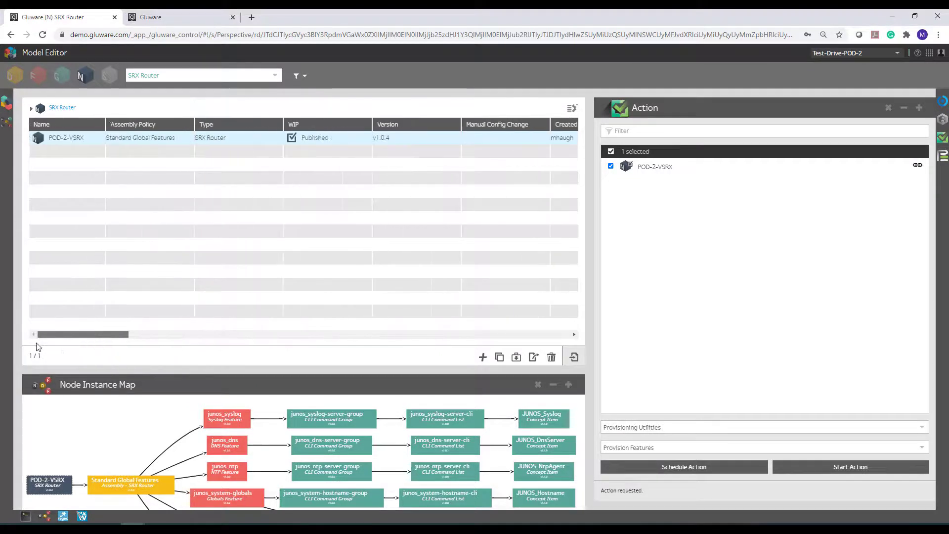
Enlarge the Node Instance Map, change the name-server in junos_dns-server-cli's CLI commands to 8.8.4.4 and save it.
left_click_drag(298, 371, 288, 258)
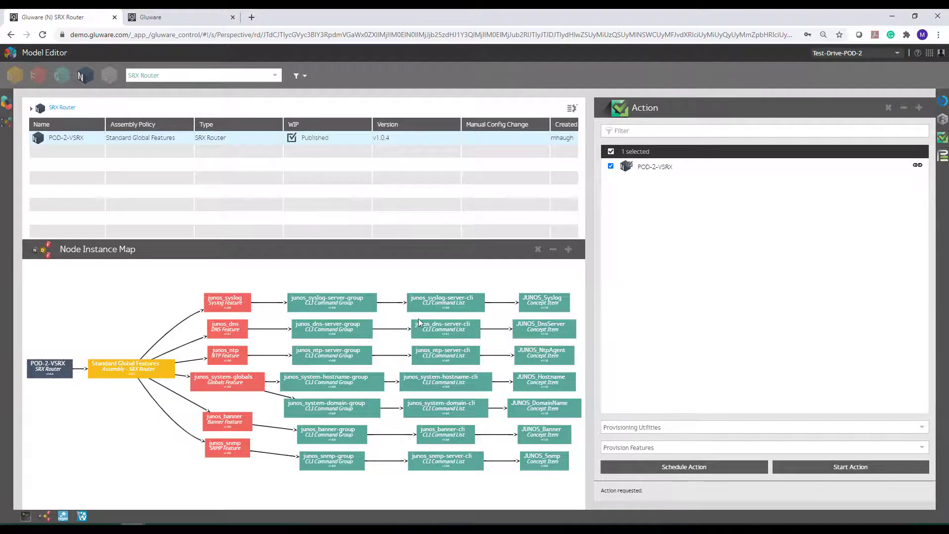
left_click(436, 326)
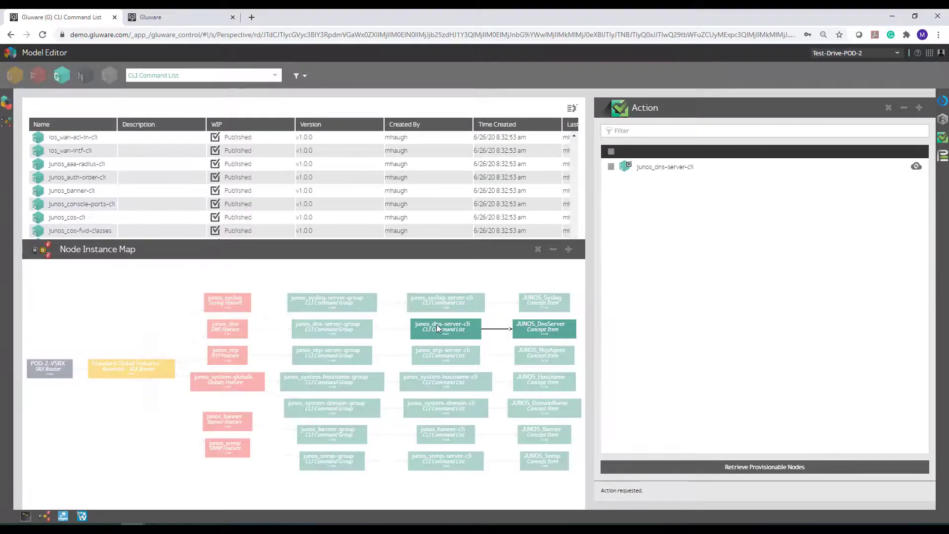
left_click(437, 324)
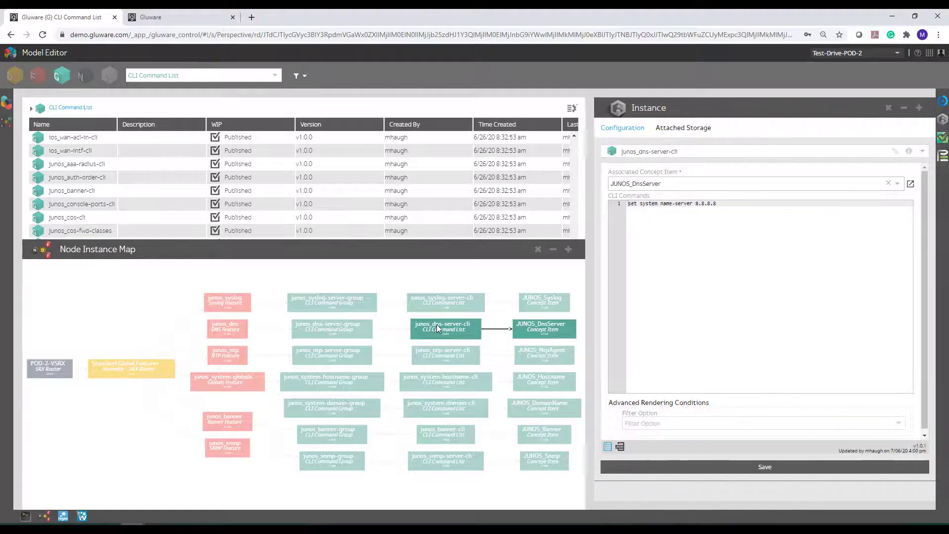
left_click(723, 208)
triple_click(687, 210)
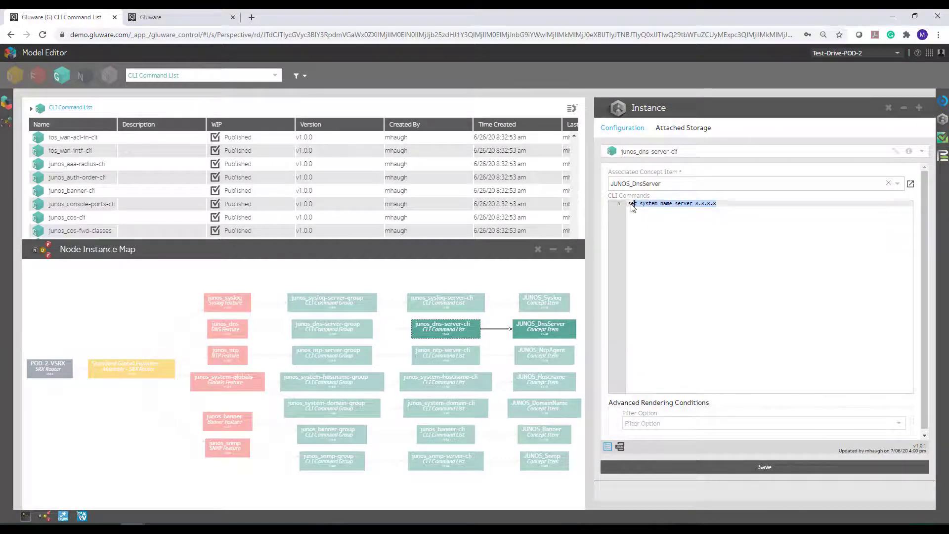
left_click(681, 216)
left_click_drag(706, 208, 737, 207)
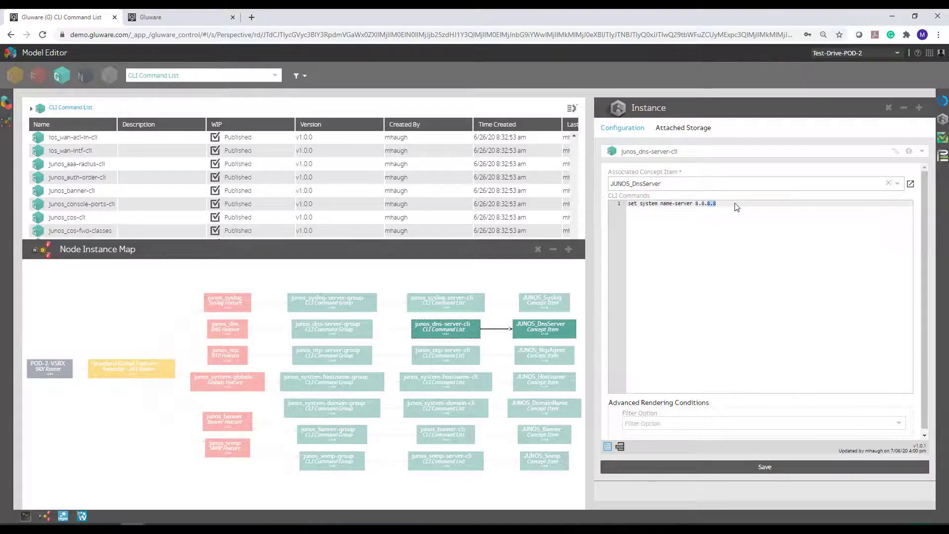
type("4.4")
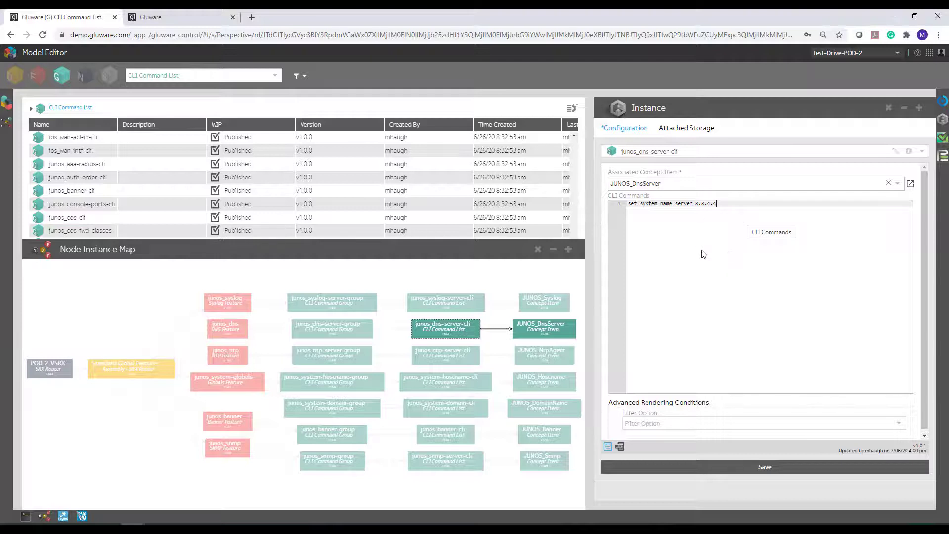
left_click(662, 467)
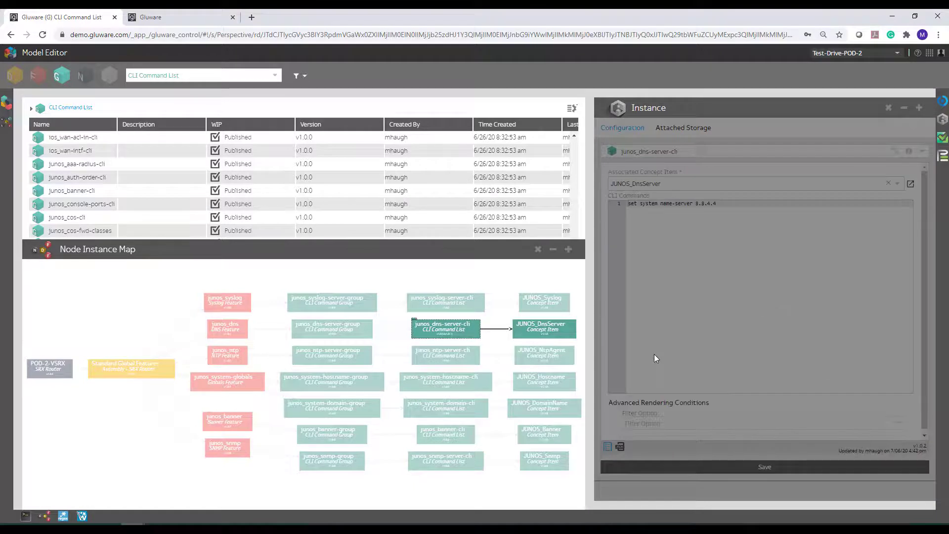
Highlight the server IP variable in junos_ntp-server-cli, and set the junos_ntp feature's server IP address to 2.2.2.2 and save.
left_click(440, 354)
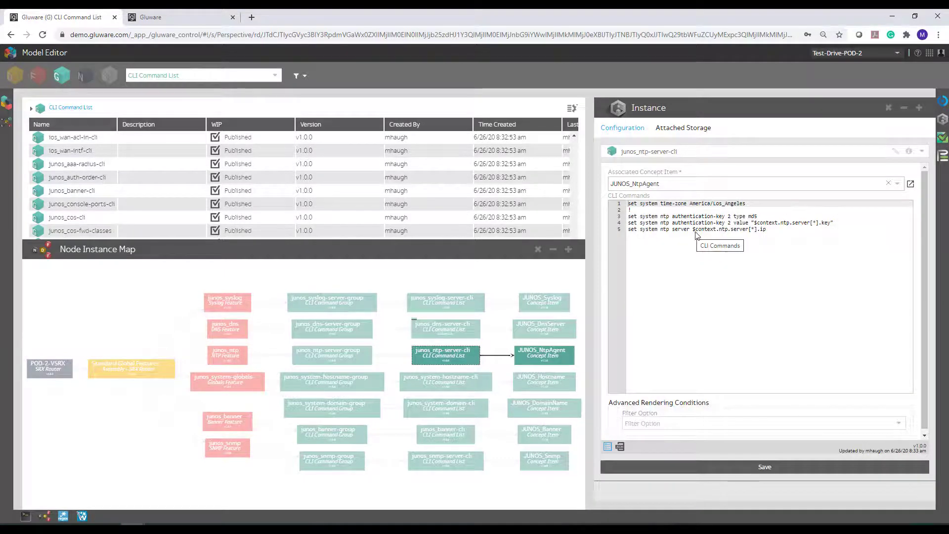
left_click_drag(693, 231, 774, 234)
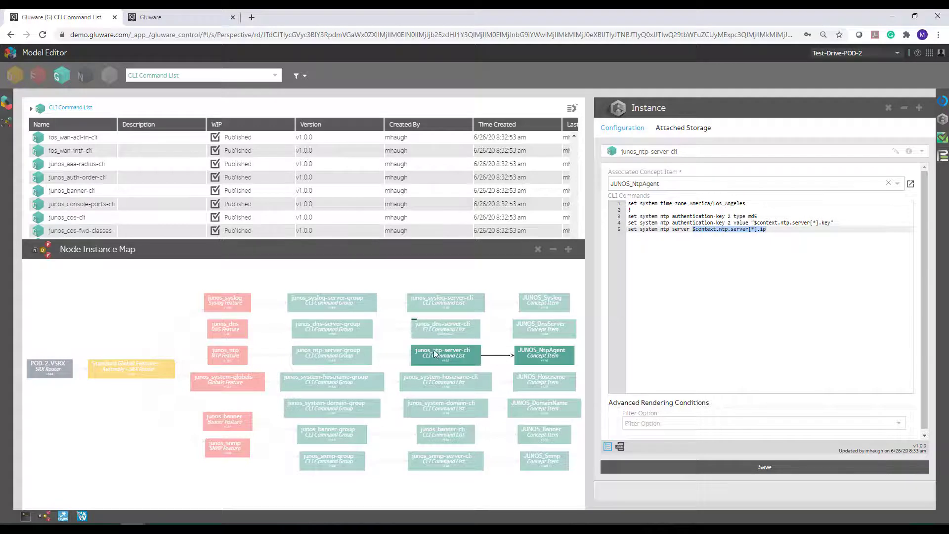
left_click(216, 354)
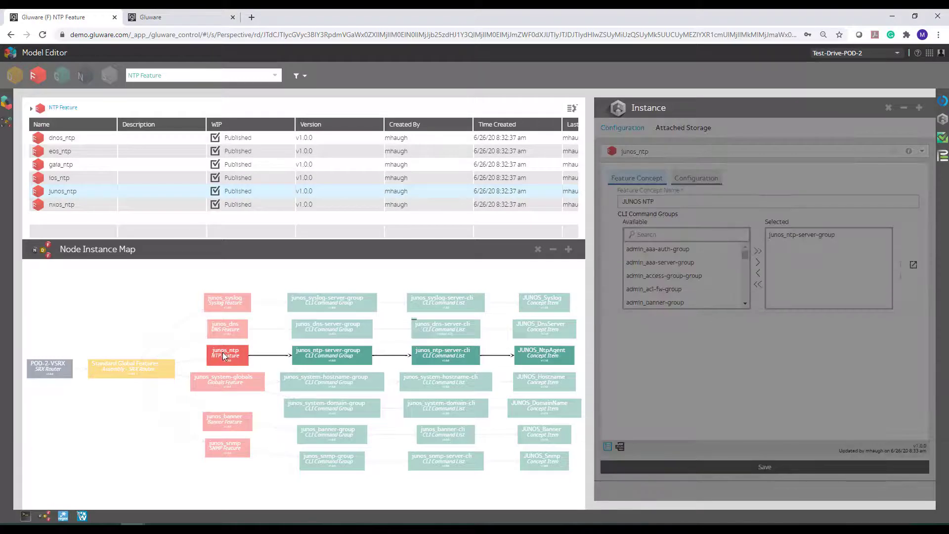
left_click(698, 179)
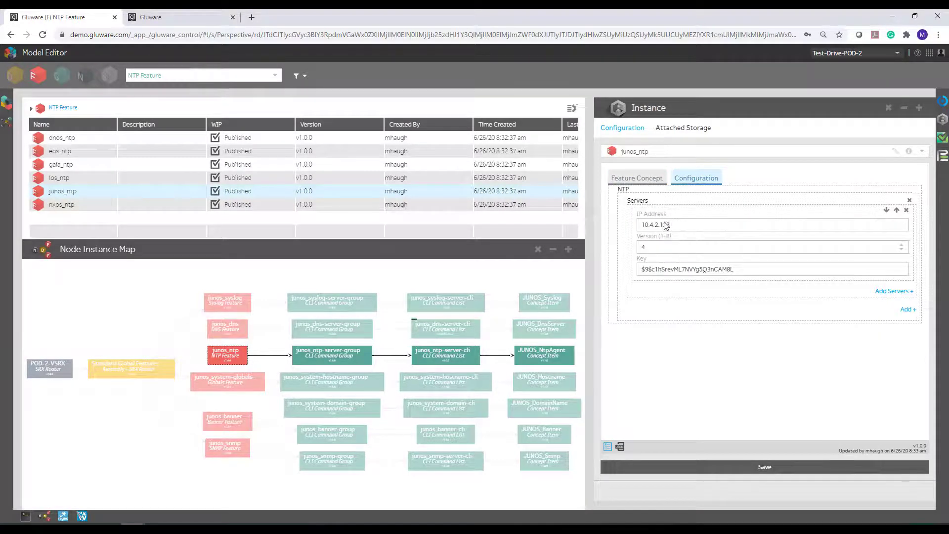
left_click_drag(665, 225, 630, 229)
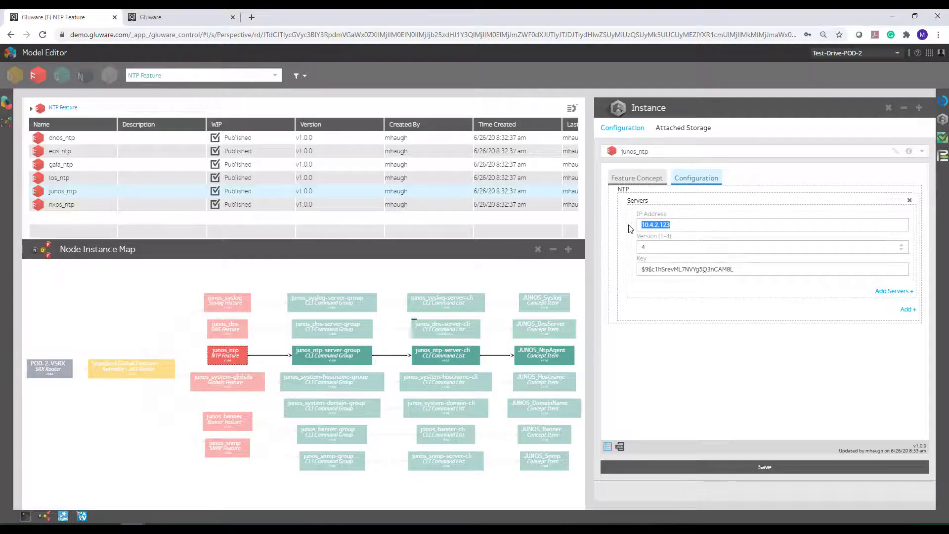
type("2.2.2.2")
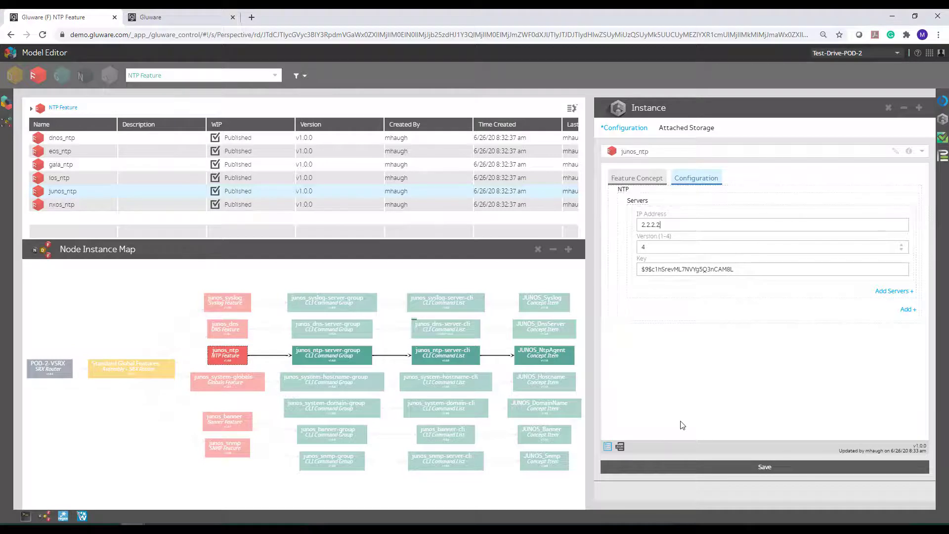
left_click(677, 465)
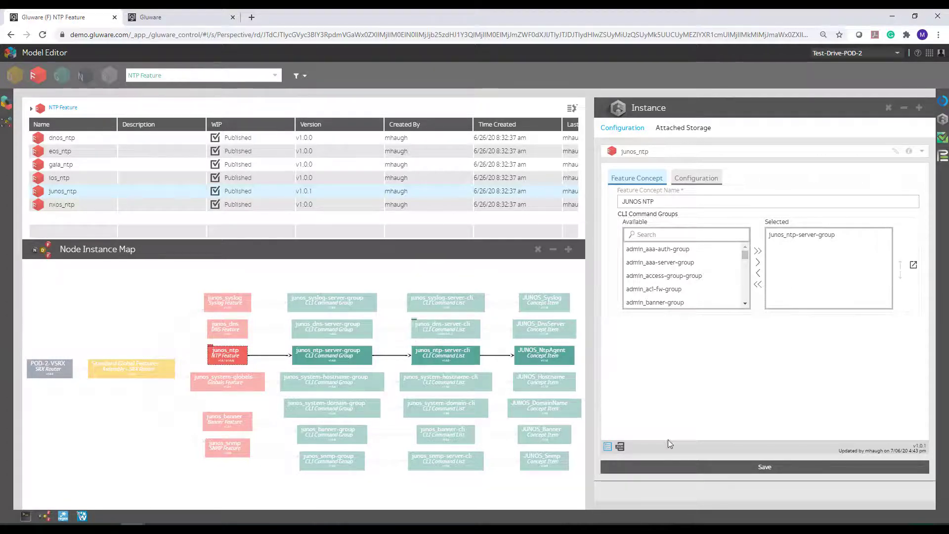
left_click(672, 466)
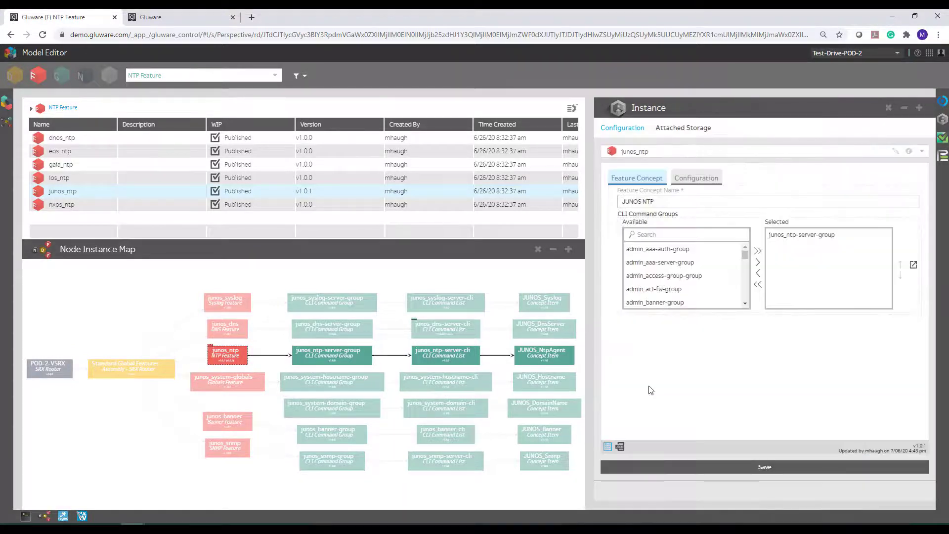
Retrieve the provisionable nodes for the junos_ntp feature and switch the action target to POD-2-VSRX.
left_click(943, 137)
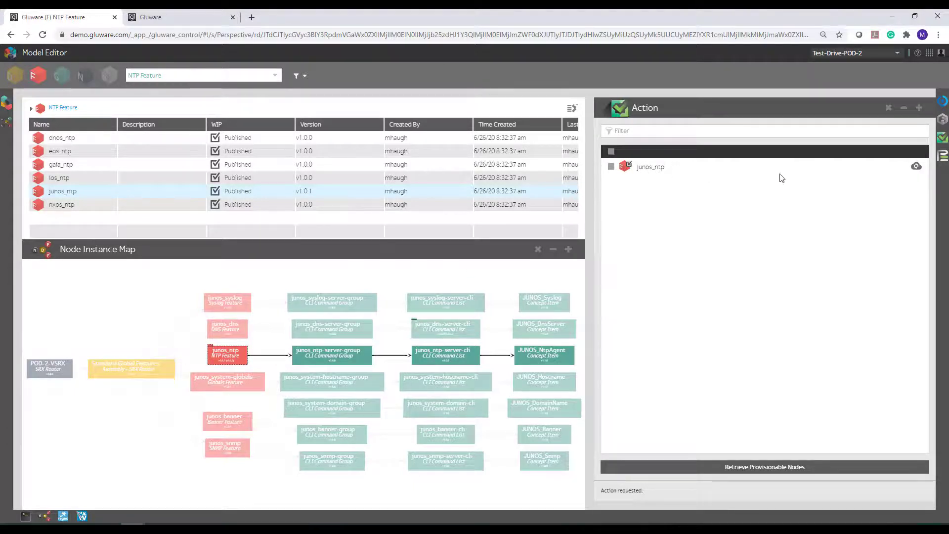
left_click(916, 166)
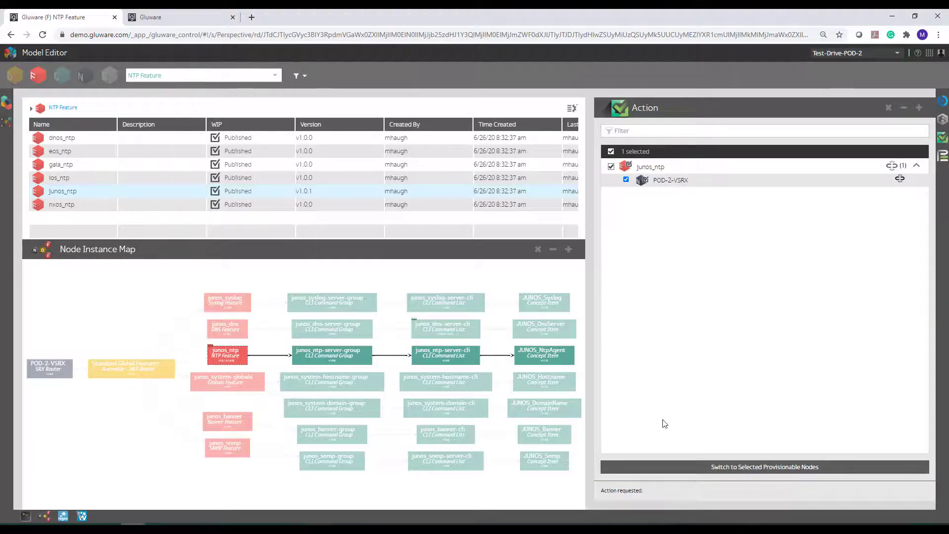
left_click(673, 464)
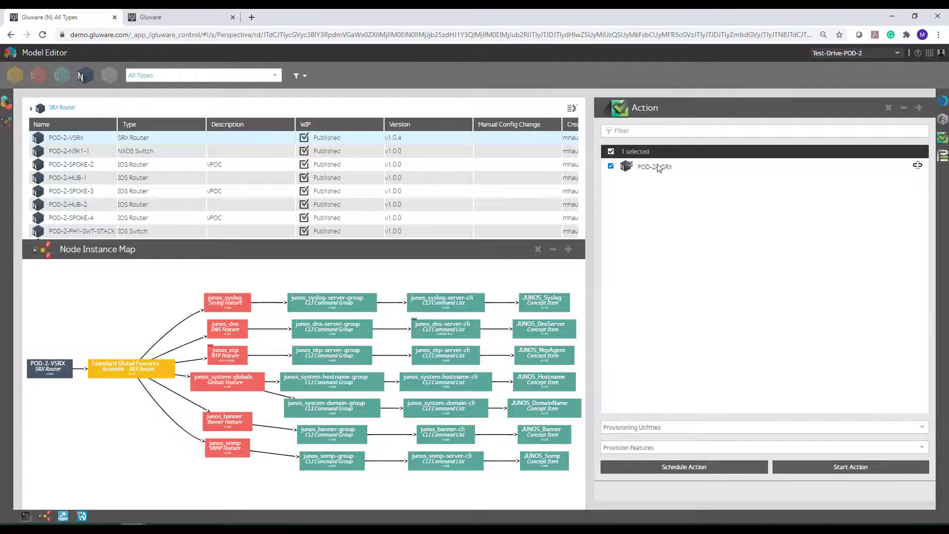
Run the Preview Features action on POD-2-VSRX with the Connected type, leaving the preview name and log comment empty.
left_click(651, 451)
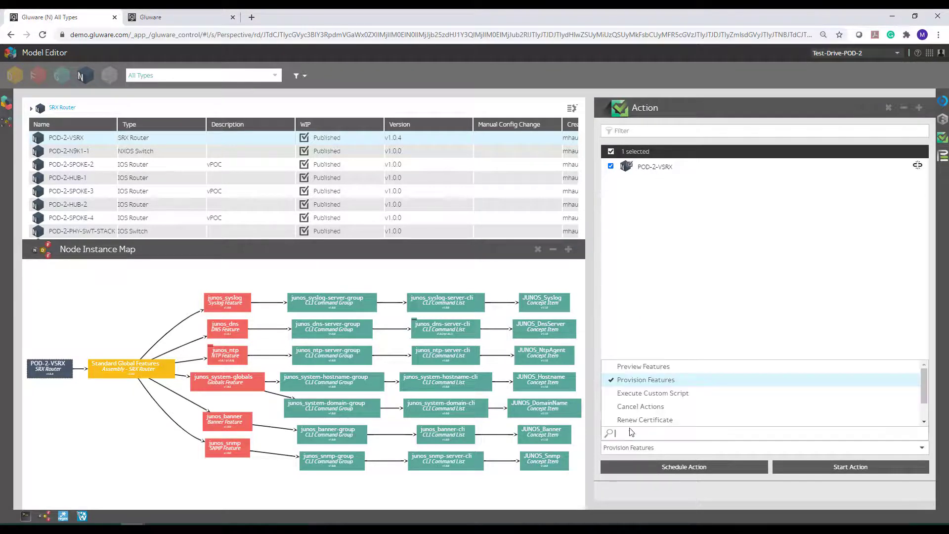
left_click(634, 372)
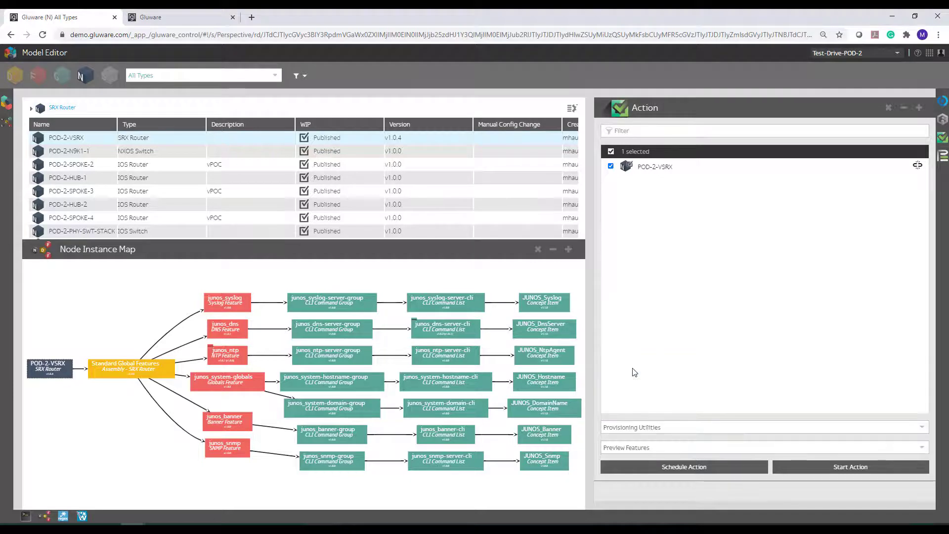
left_click(802, 467)
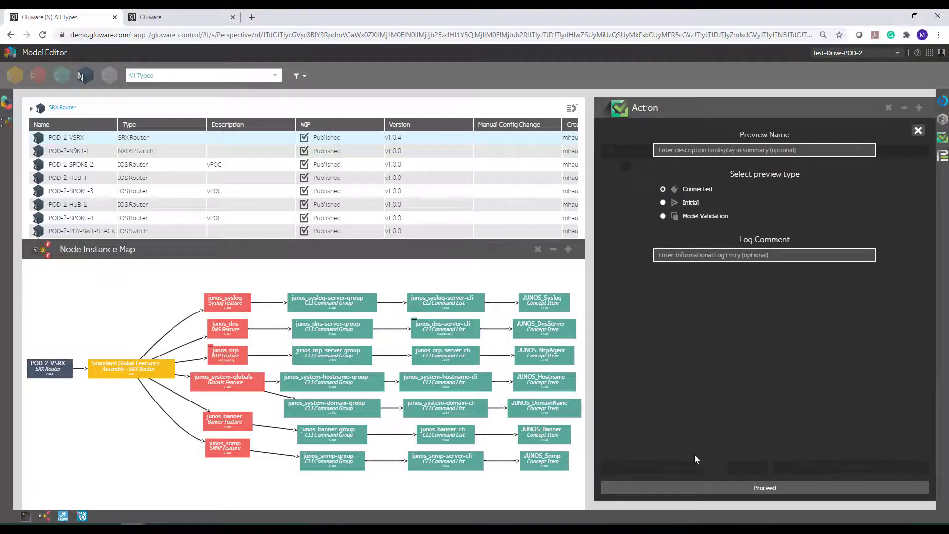
left_click(695, 486)
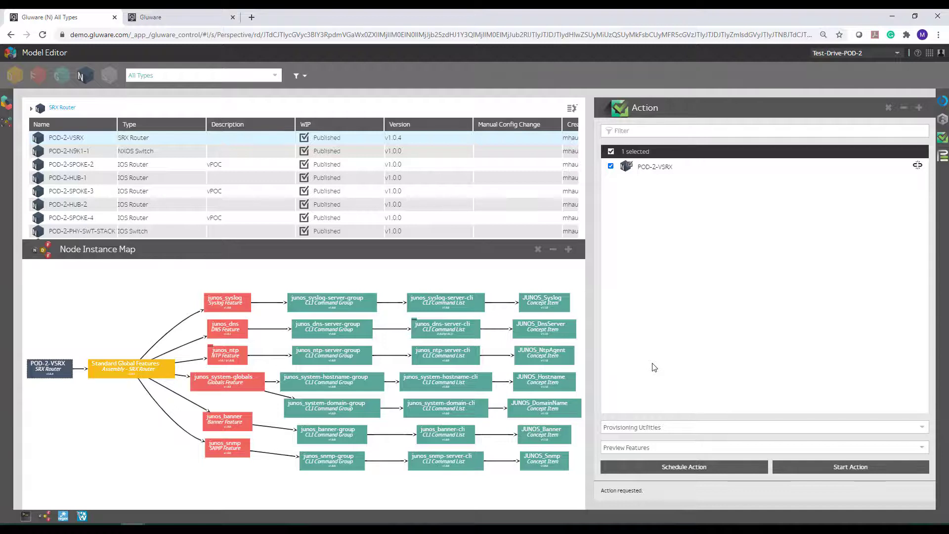
Open POD-2-VSRX's 7/06/20 4:44 pm provisioning entry and show its processed CLI output.
left_click(943, 157)
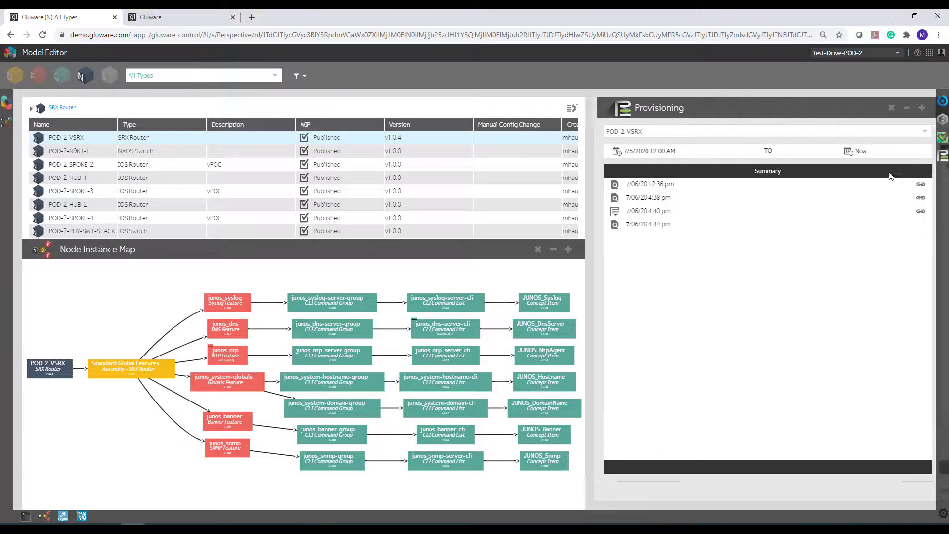
left_click(647, 225)
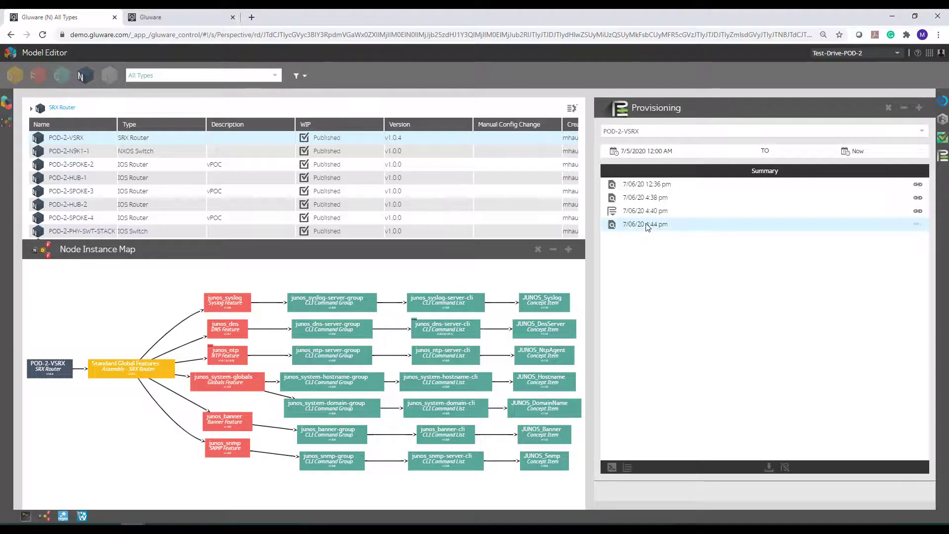
double_click(648, 227)
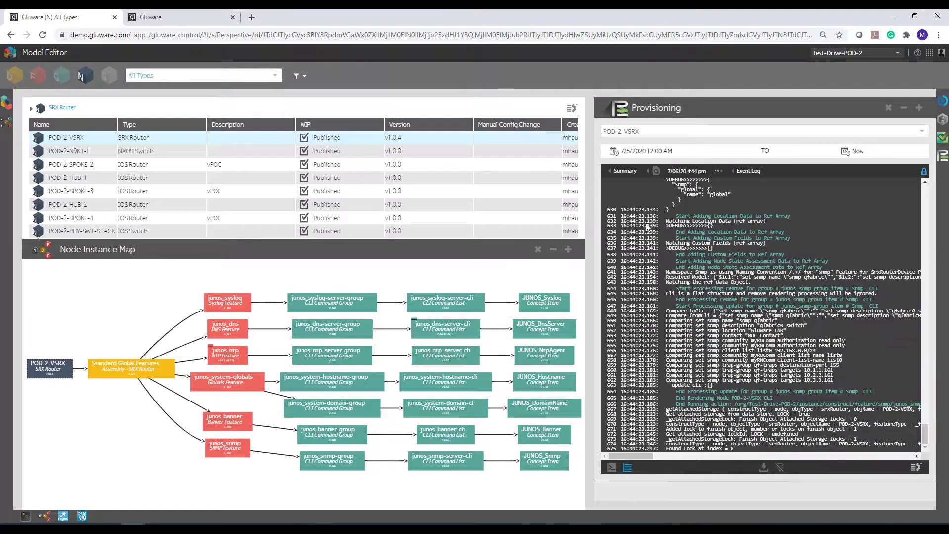
left_click(611, 469)
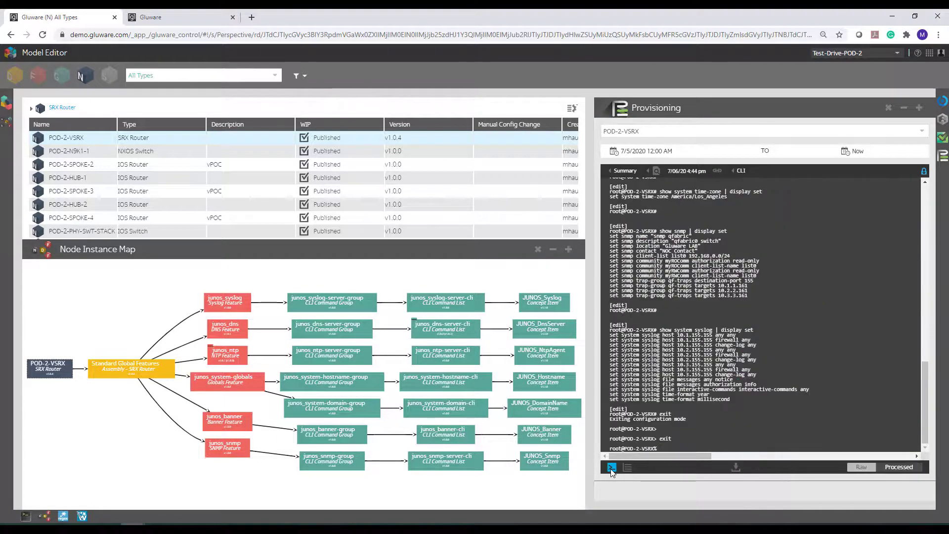
left_click(889, 468)
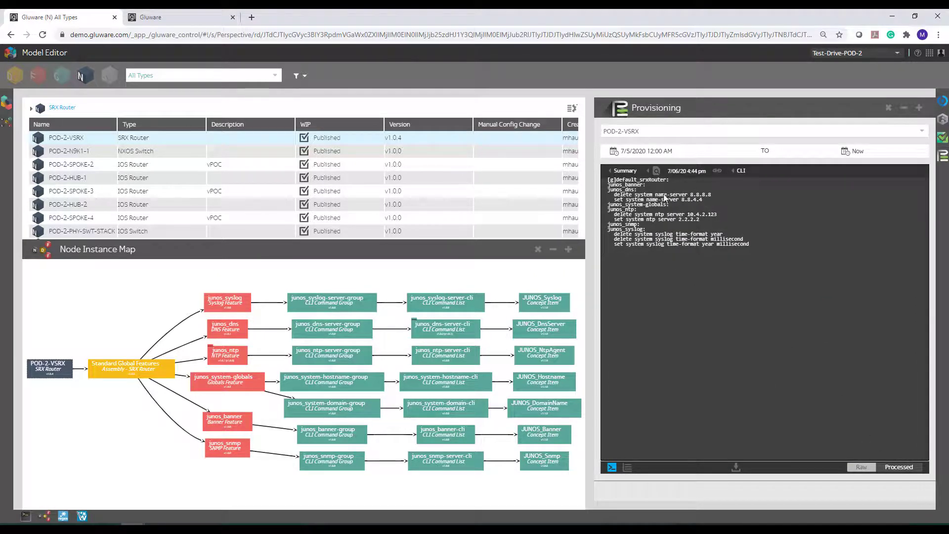
Highlight the DNS name-server and NTP server replacement commands in the processed preview and examine the syslog time-format lines.
left_click_drag(671, 195, 719, 195)
left_click_drag(613, 200, 719, 204)
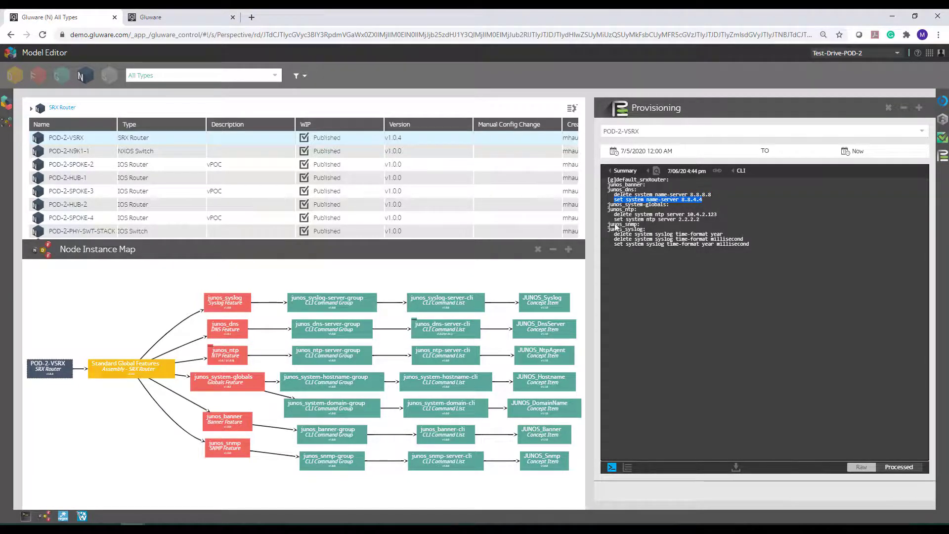
left_click_drag(615, 216, 729, 215)
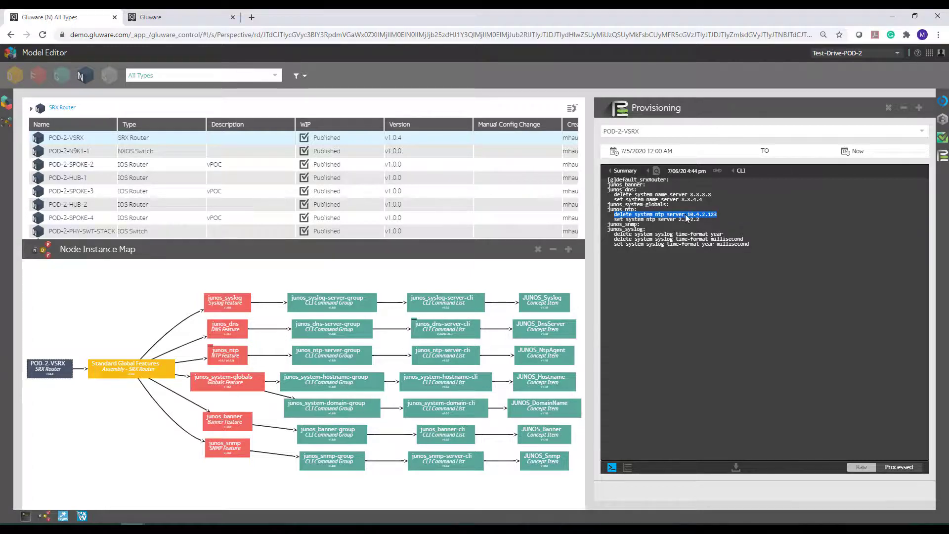
left_click_drag(679, 221, 715, 220)
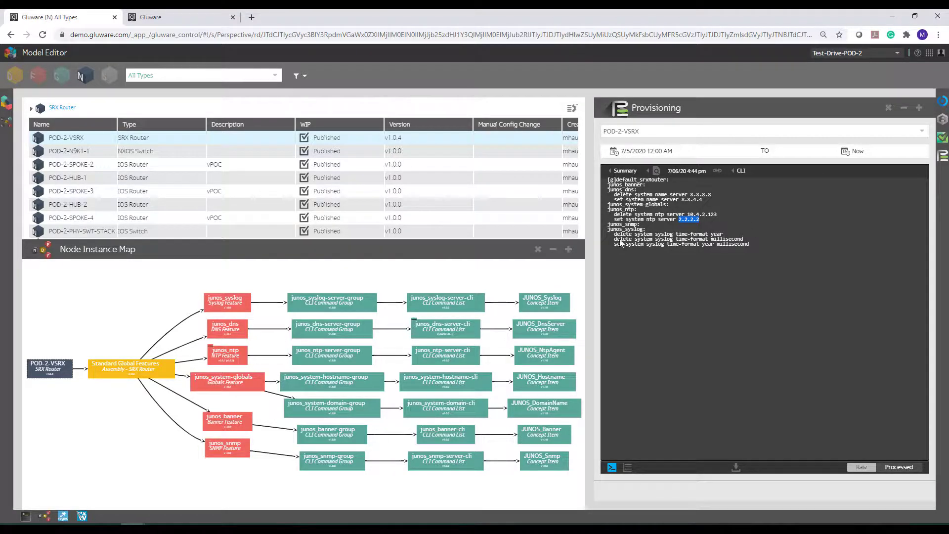
left_click(651, 237)
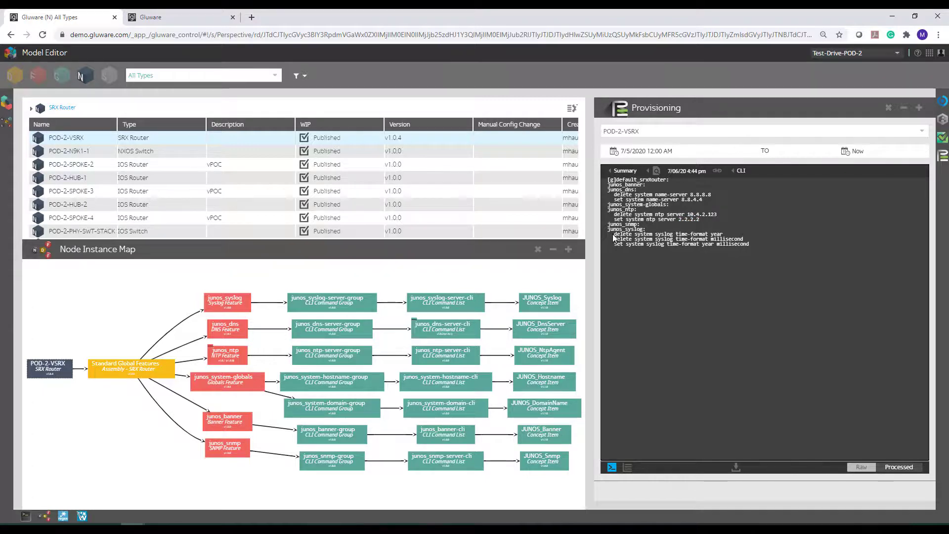
Highlight the syslog time-format commands in the preview and run Provision Features on POD-2-VSRX, leaving the provisioning name and log comment empty.
left_click_drag(614, 234, 783, 257)
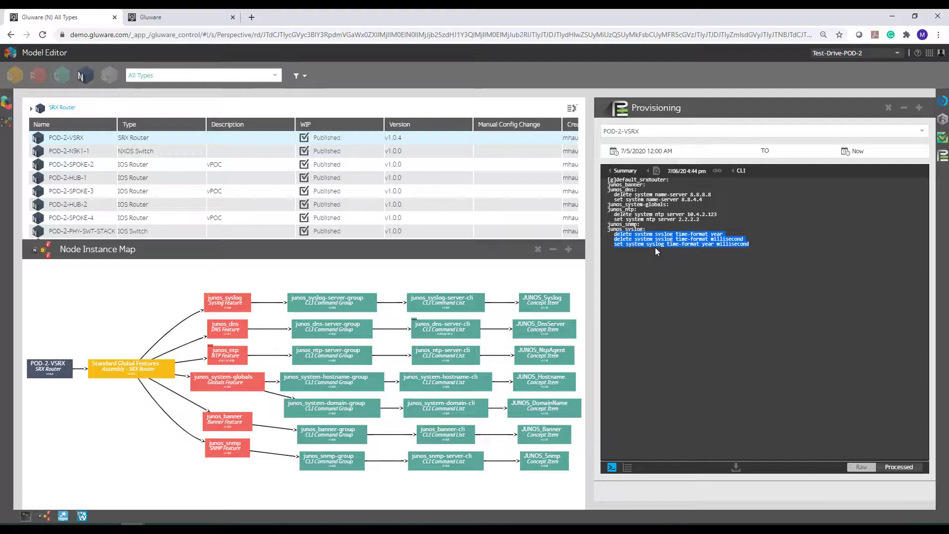
left_click(943, 138)
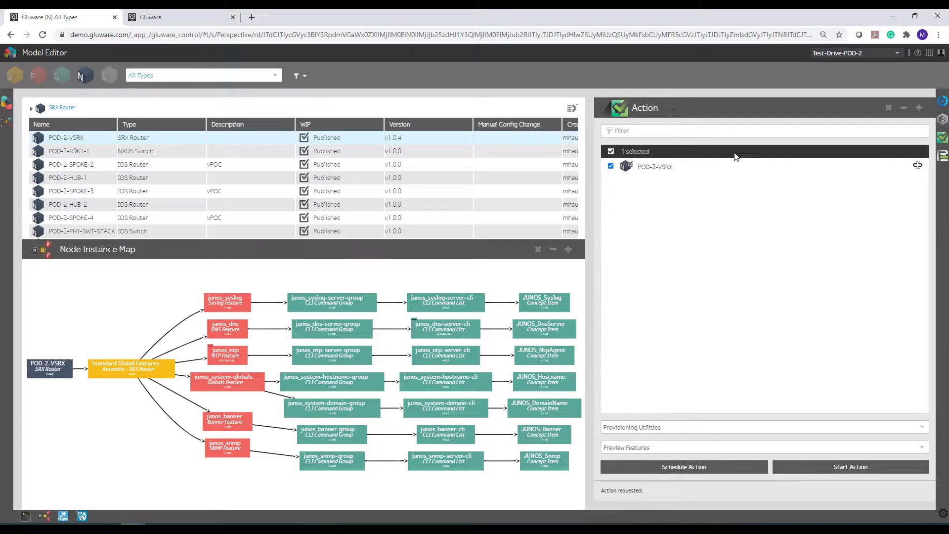
left_click(624, 448)
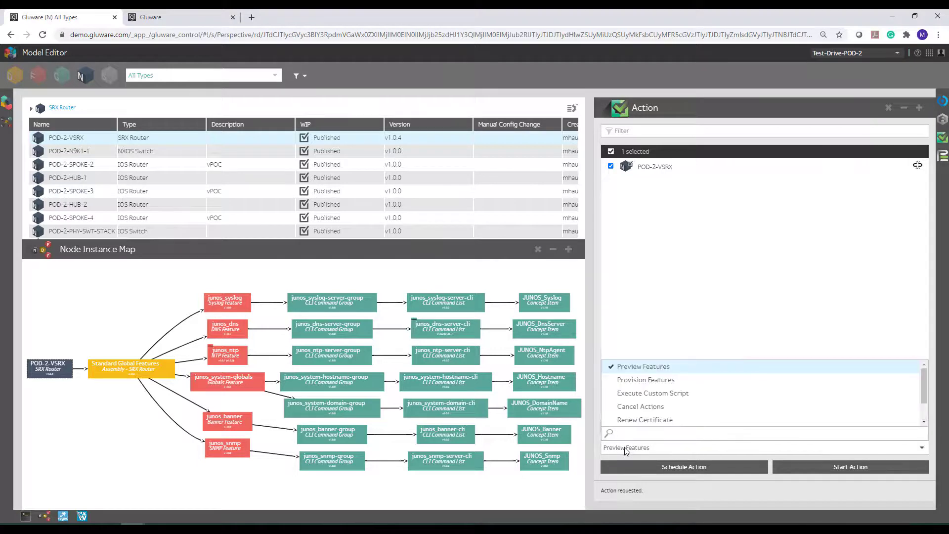
left_click(631, 381)
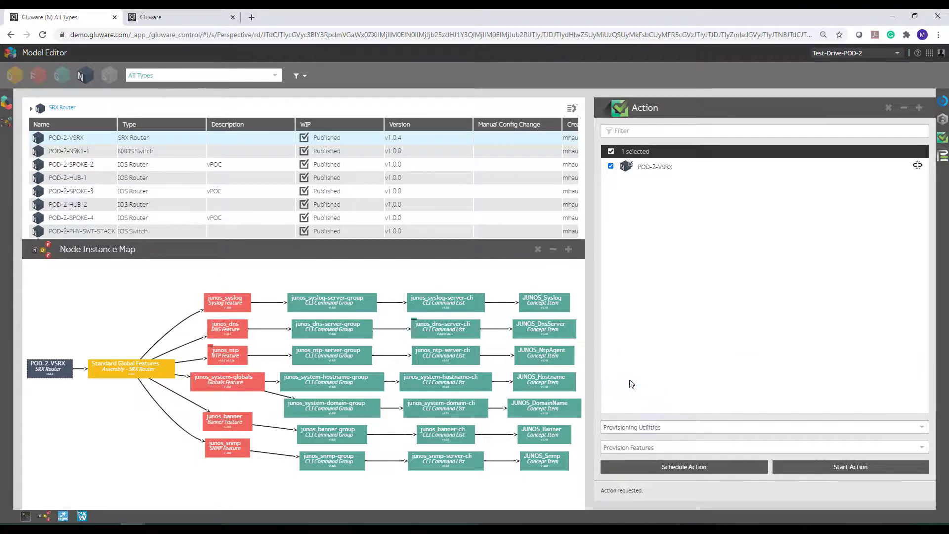
left_click(794, 461)
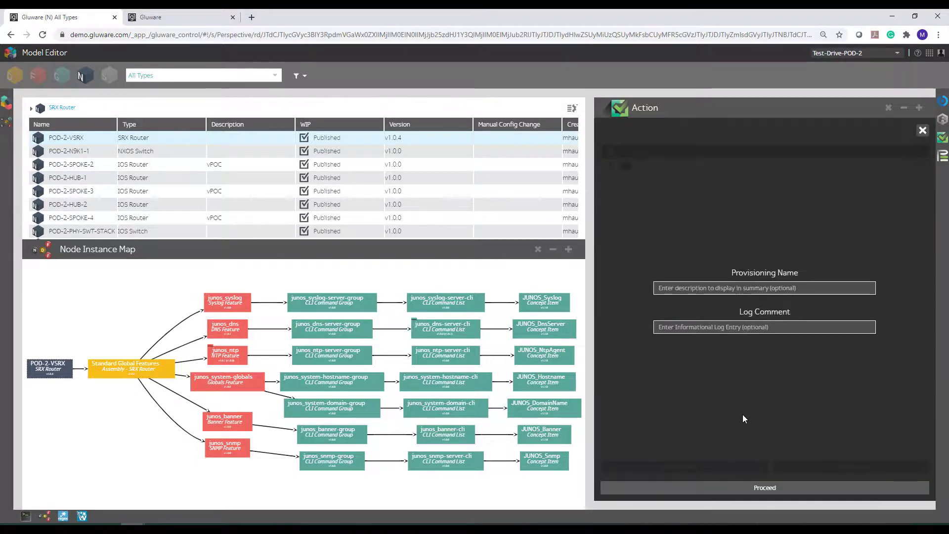
left_click(725, 488)
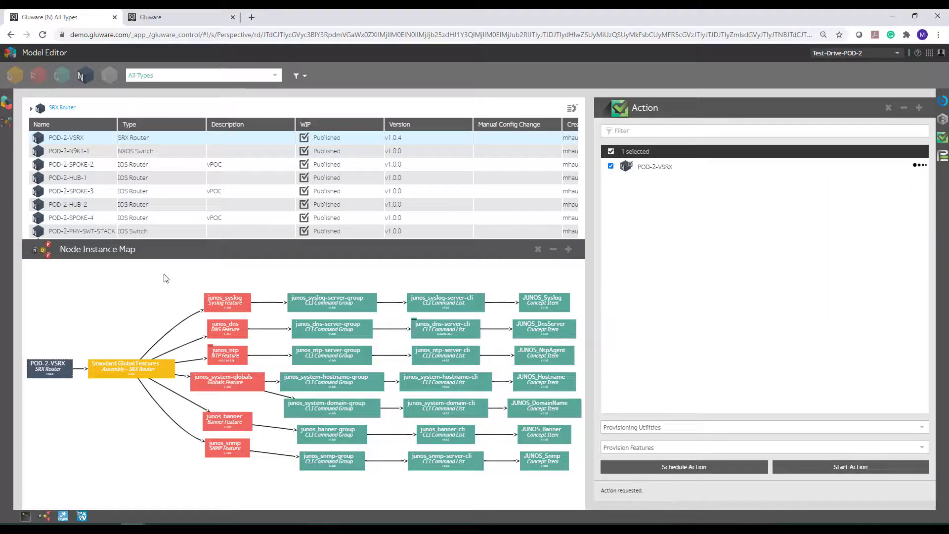
Enlarge the node list, filter it to the SRX Router type, and check POD-2-VSRX's feature provisioning status columns.
left_click_drag(162, 238, 161, 312)
scroll(109, 297, "right", 5)
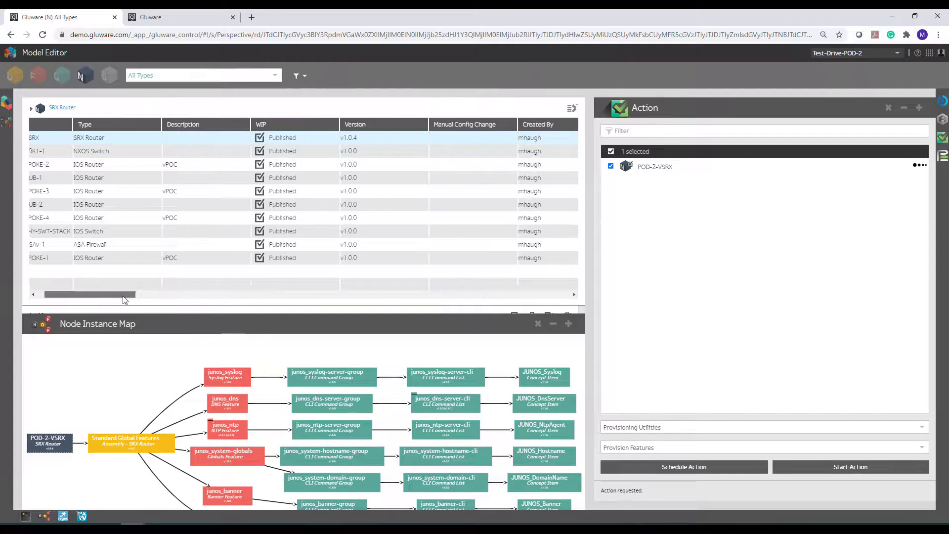
scroll(108, 290, "left", 5)
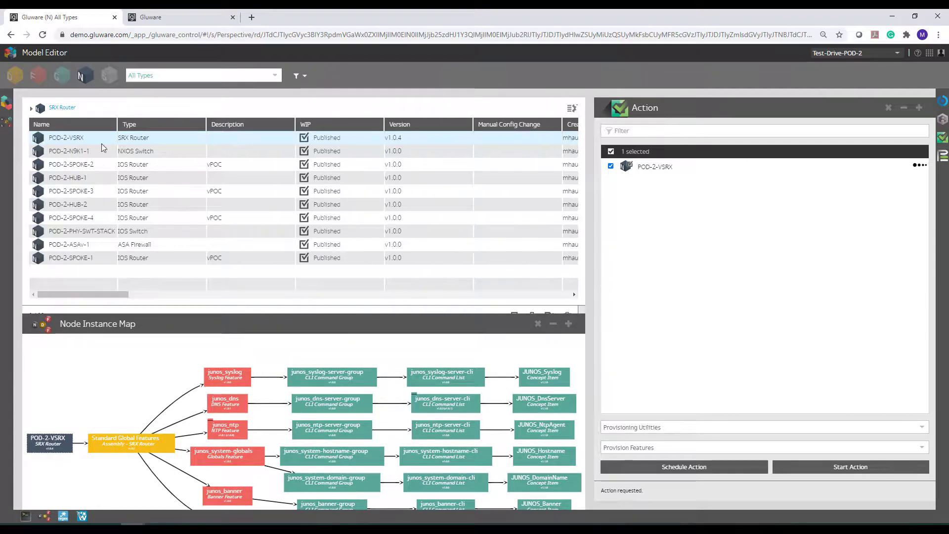
left_click(168, 75)
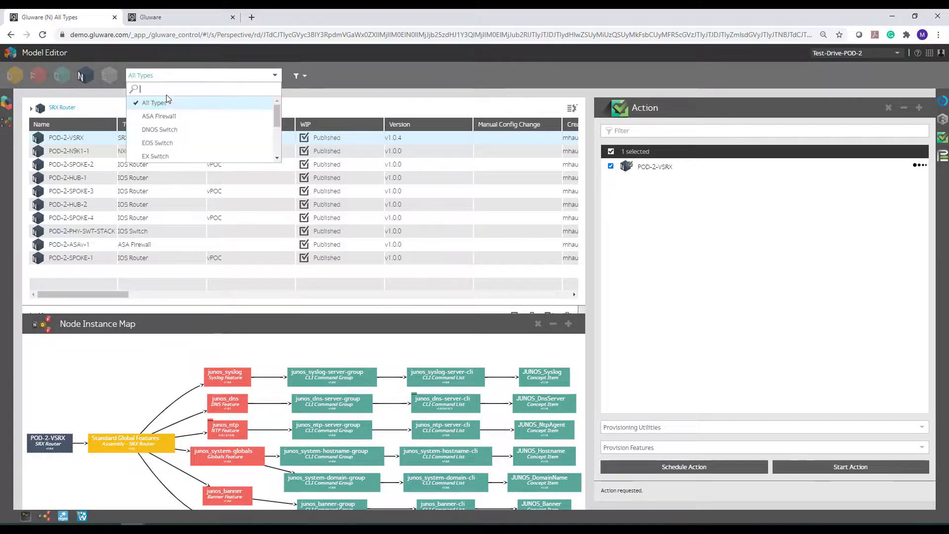
left_click_drag(280, 112, 278, 151)
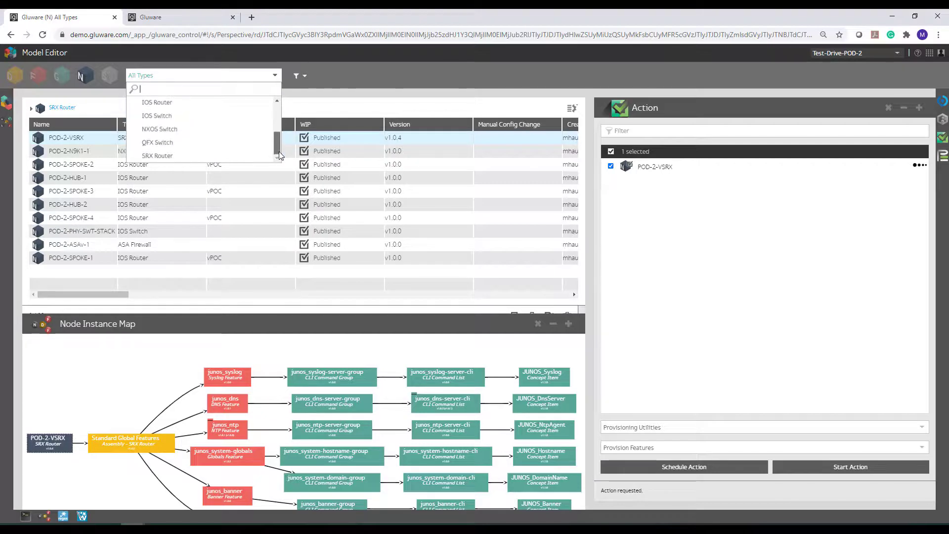
left_click(169, 157)
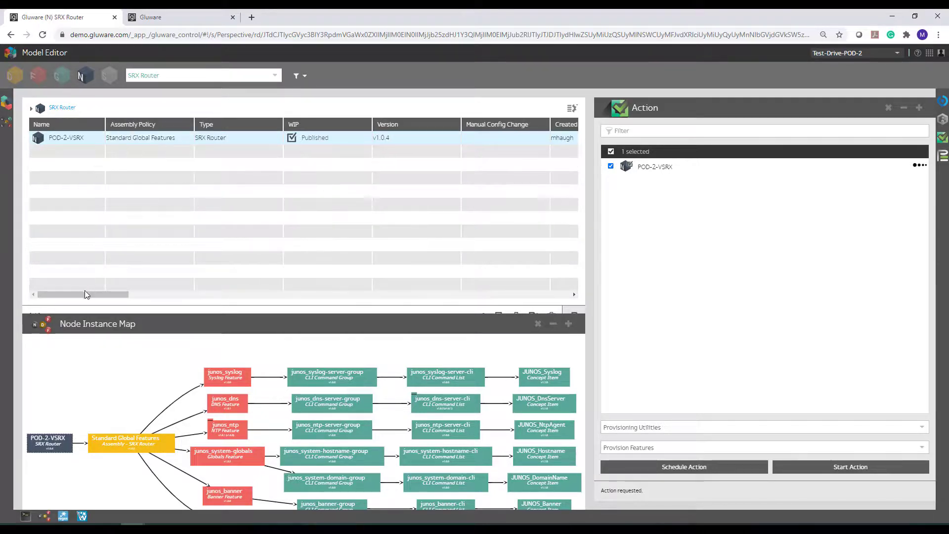
left_click_drag(85, 293, 509, 309)
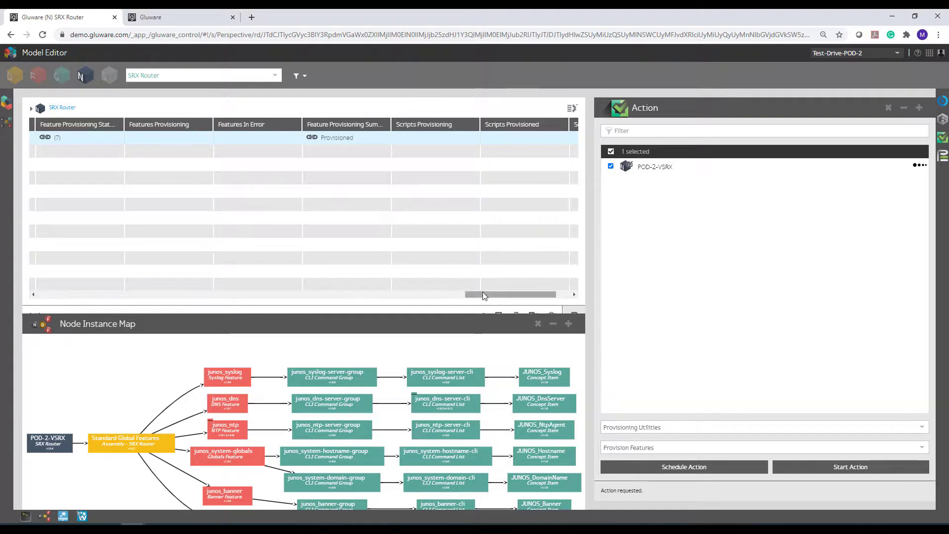
left_click_drag(482, 294, 54, 294)
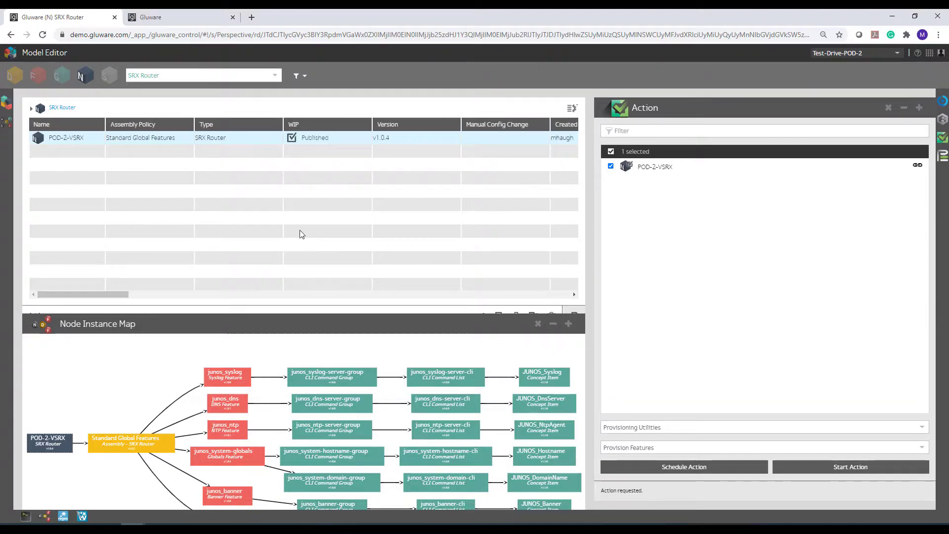
Inspect junos_syslog-server-cli, JUNOS_Syslog and the Standard Global Features assembly through the Node Instance Map, finishing on POD-2-VSRX's instance configuration.
left_click_drag(273, 311, 276, 323)
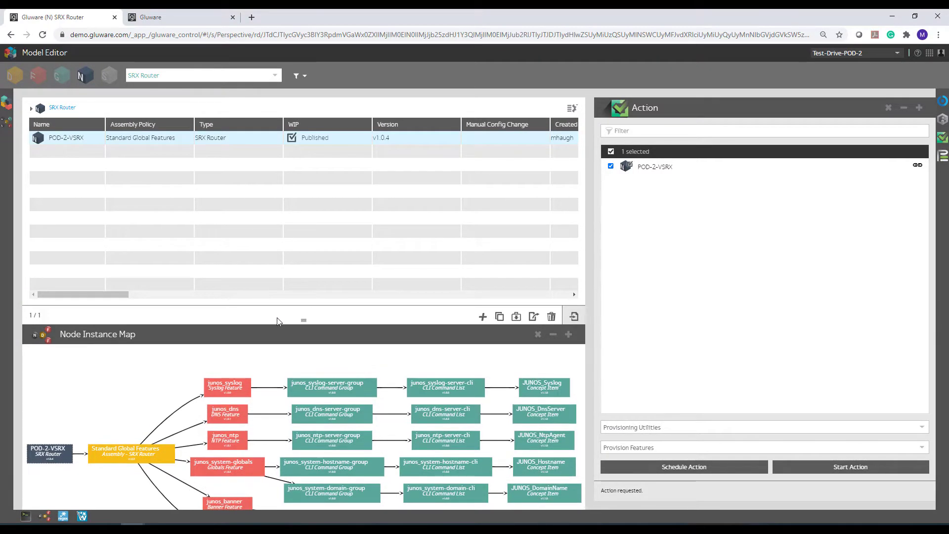
mouse_move(192, 374)
left_mouse_down()
mouse_move(213, 361)
mouse_move(196, 357)
left_mouse_up()
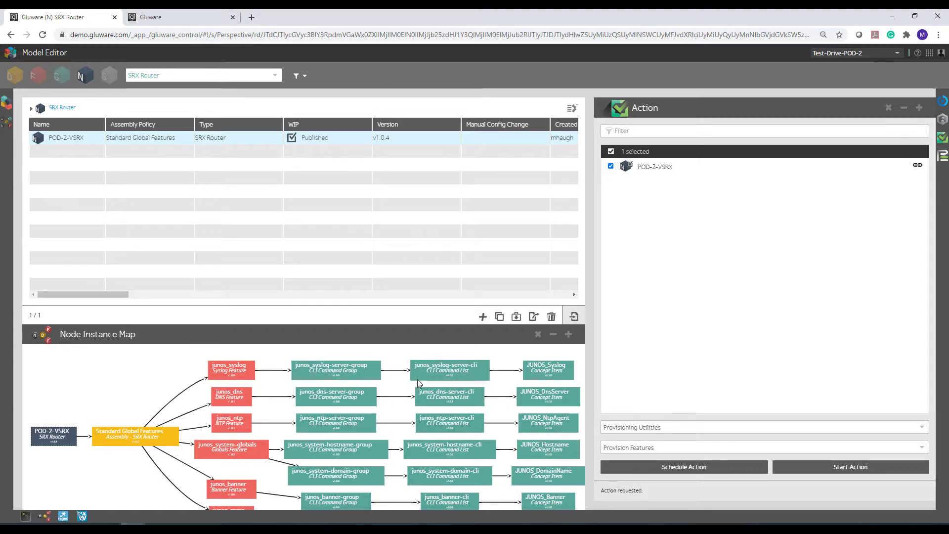
left_click(446, 368)
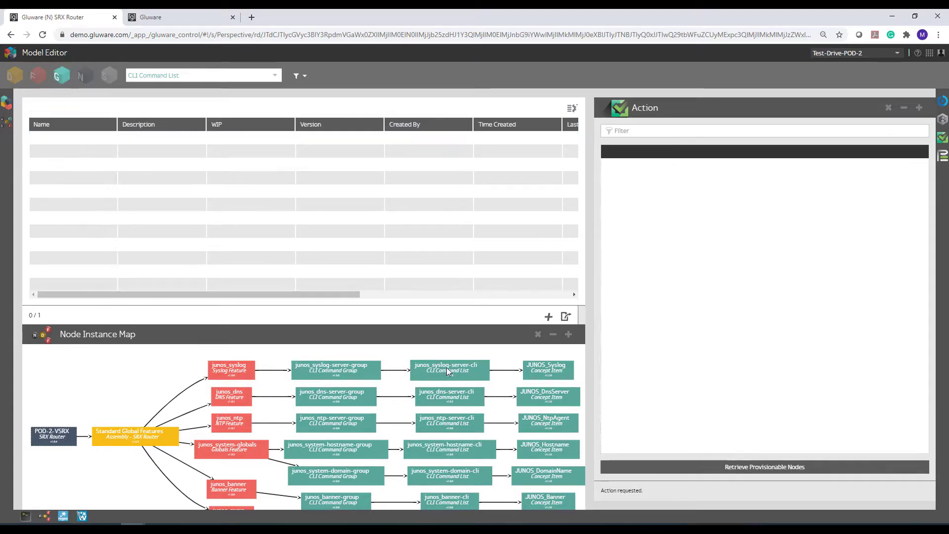
left_click(546, 371)
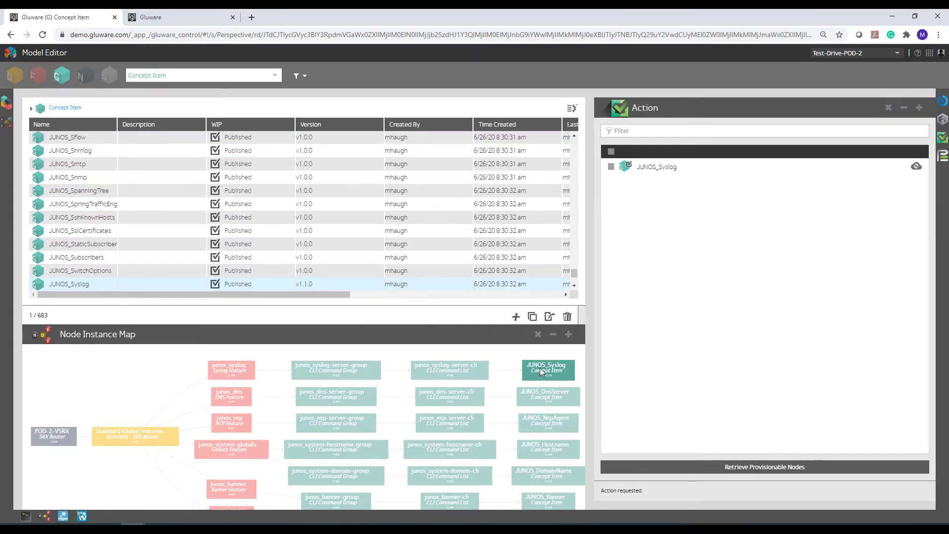
left_click(141, 442)
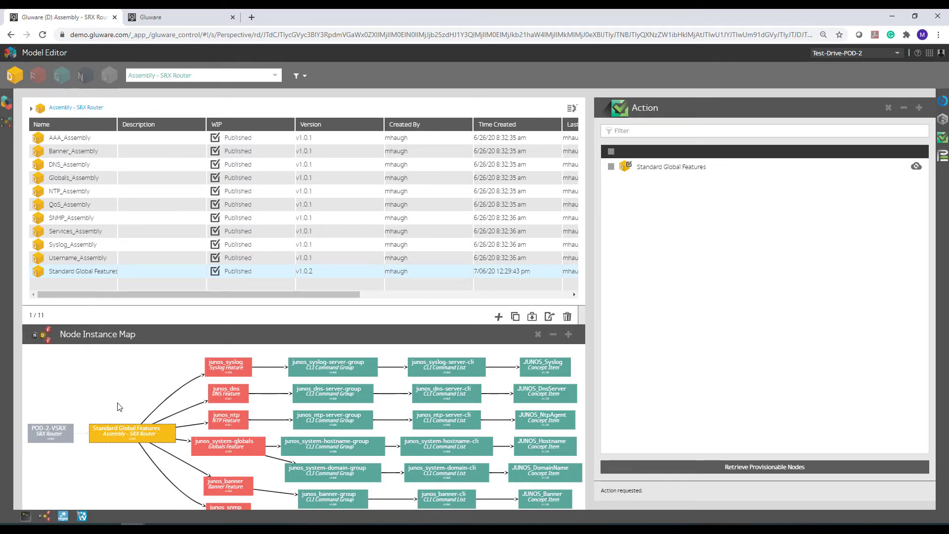
left_click(39, 432)
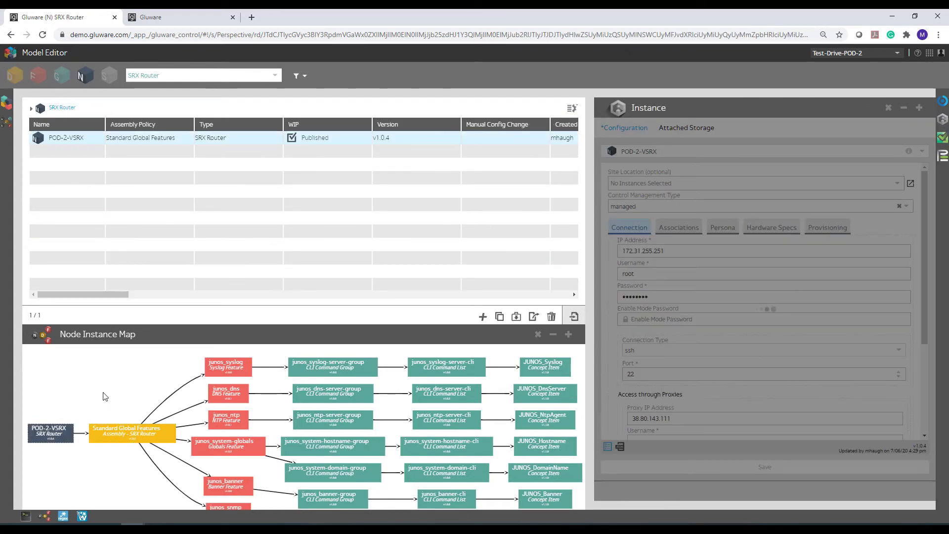